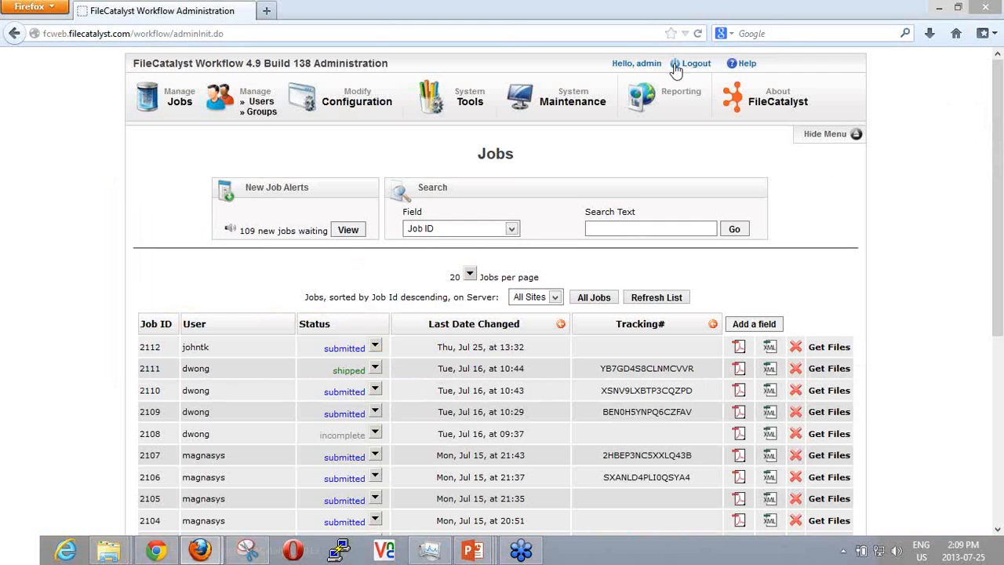
Log out and back in as admin, and examine the HotFolder entry of the license type on the About FileCatalyst page.
left_click(680, 66)
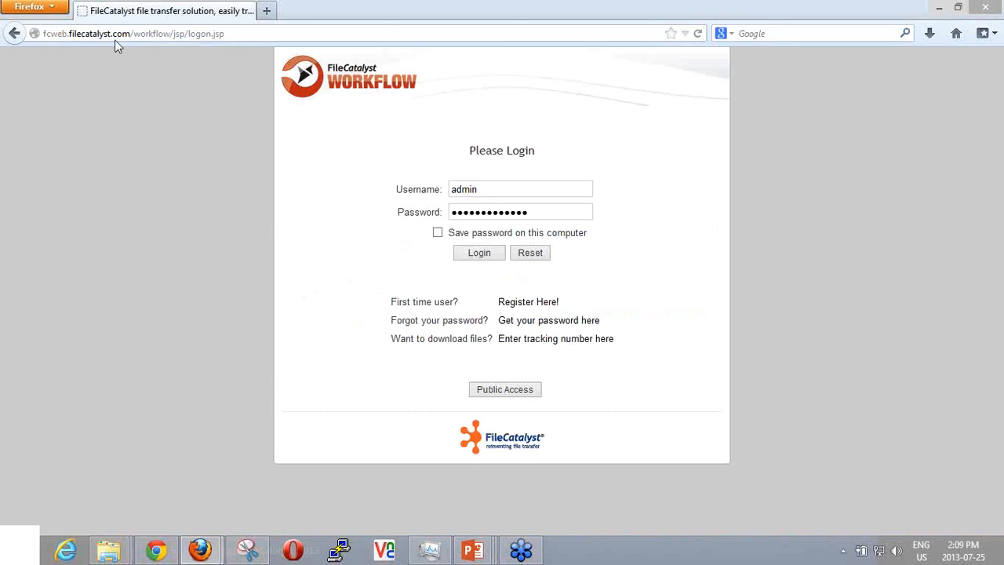
left_click(480, 255)
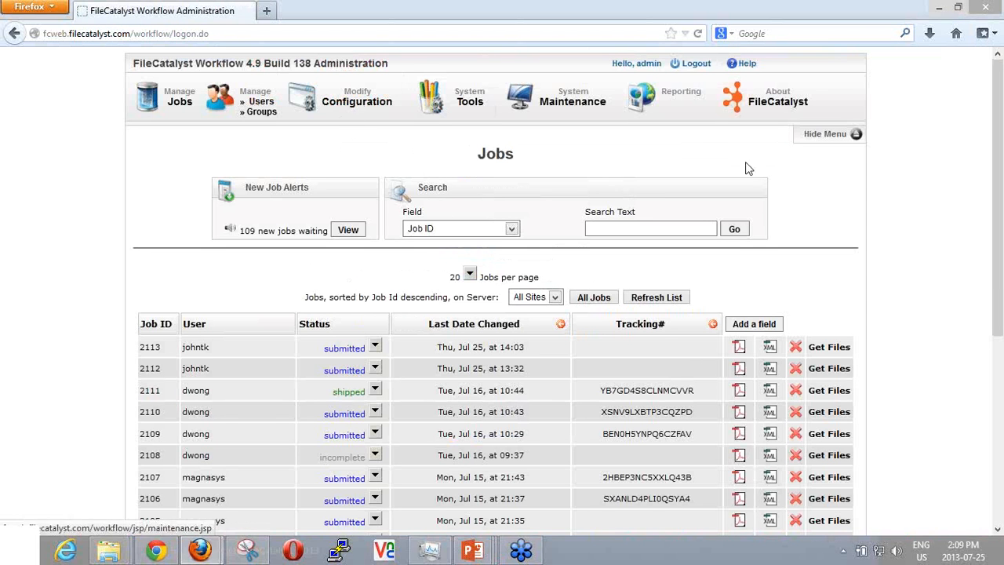
left_click(777, 108)
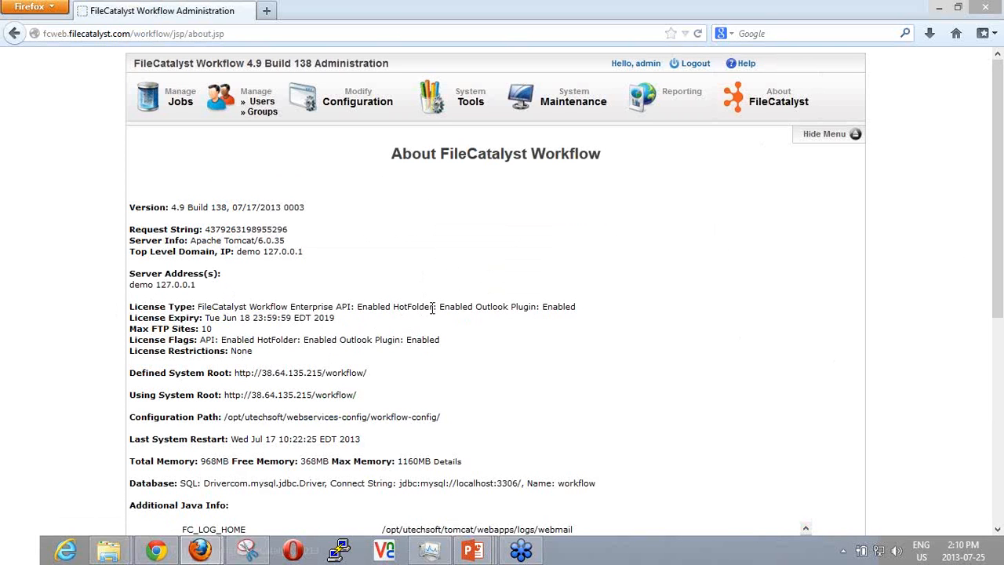
left_click_drag(432, 307, 362, 308)
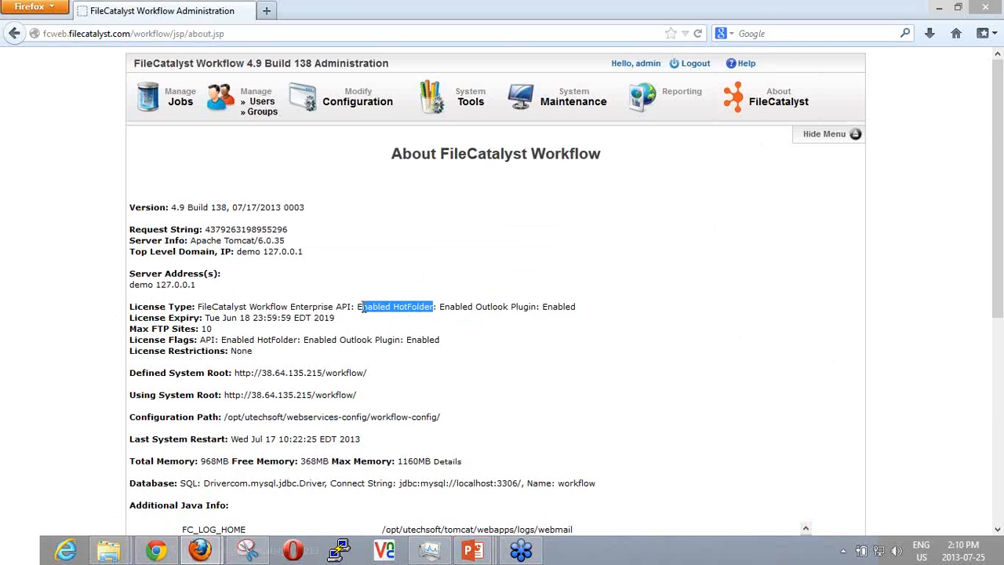
left_click(364, 308)
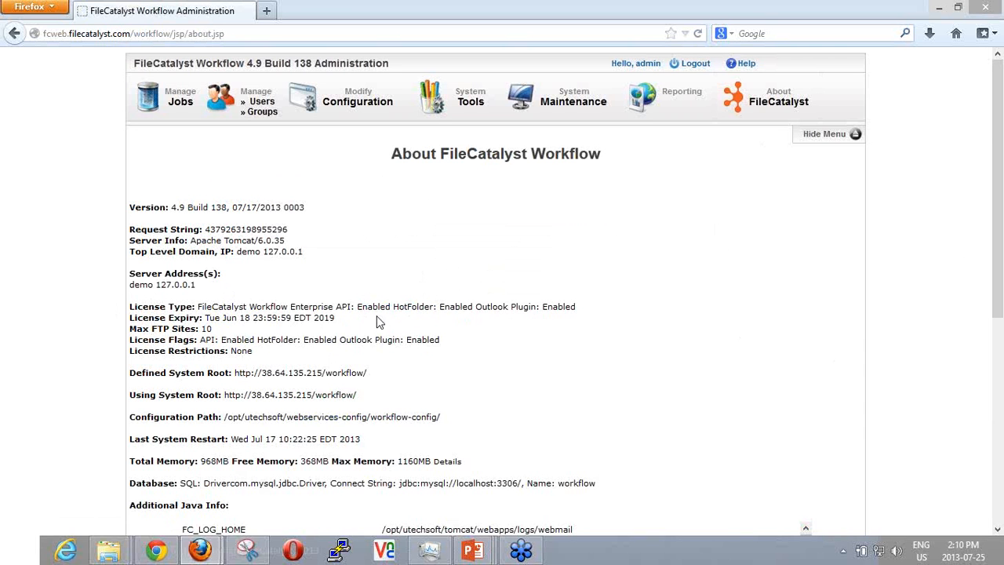
left_click_drag(394, 307, 474, 307)
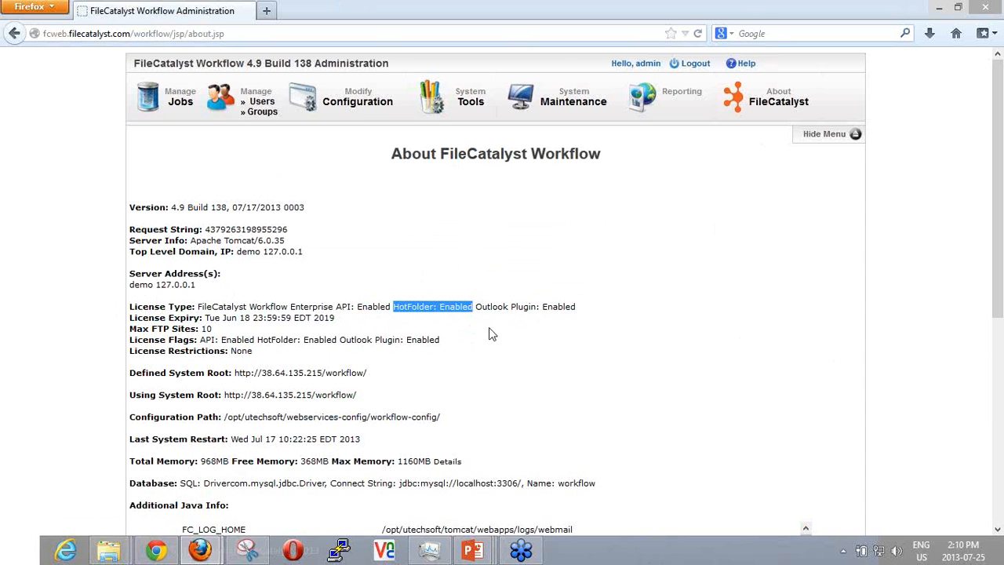
Open the profile of the user who last logged in on Jul 25, 13 at 14:03 for editing.
left_click(259, 102)
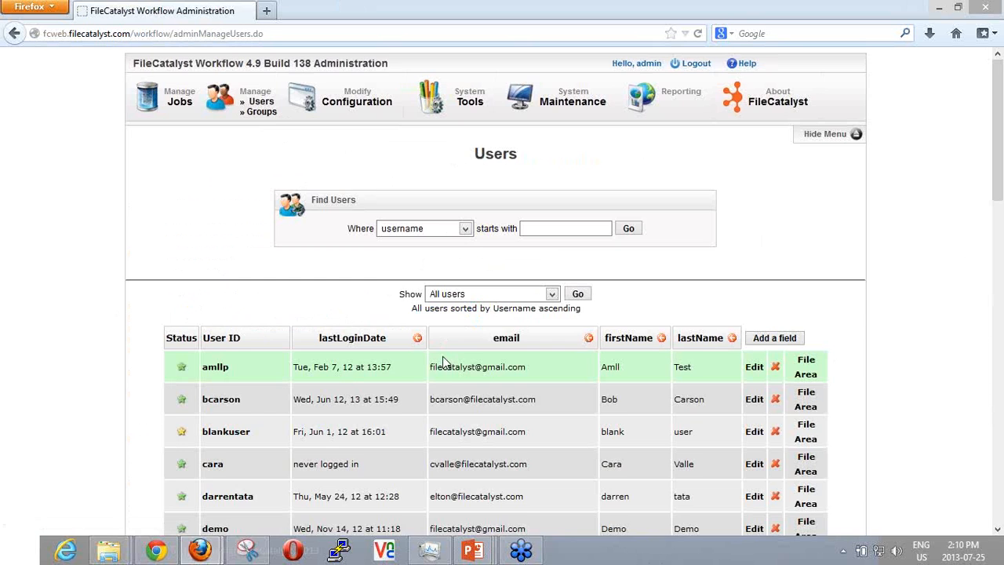
scroll(449, 366, "down", 2)
scroll(453, 372, "down", 2)
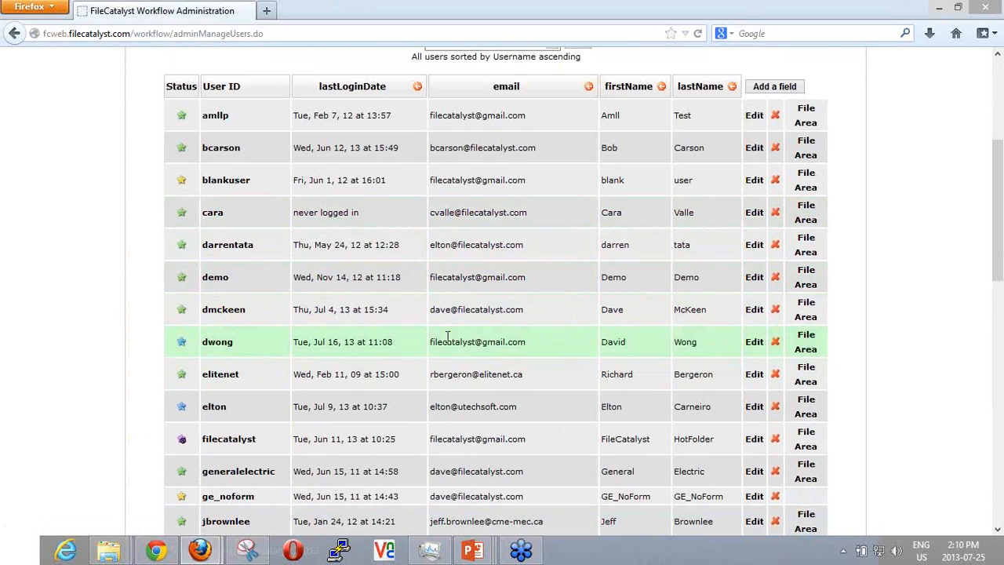
scroll(302, 214, "down", 5)
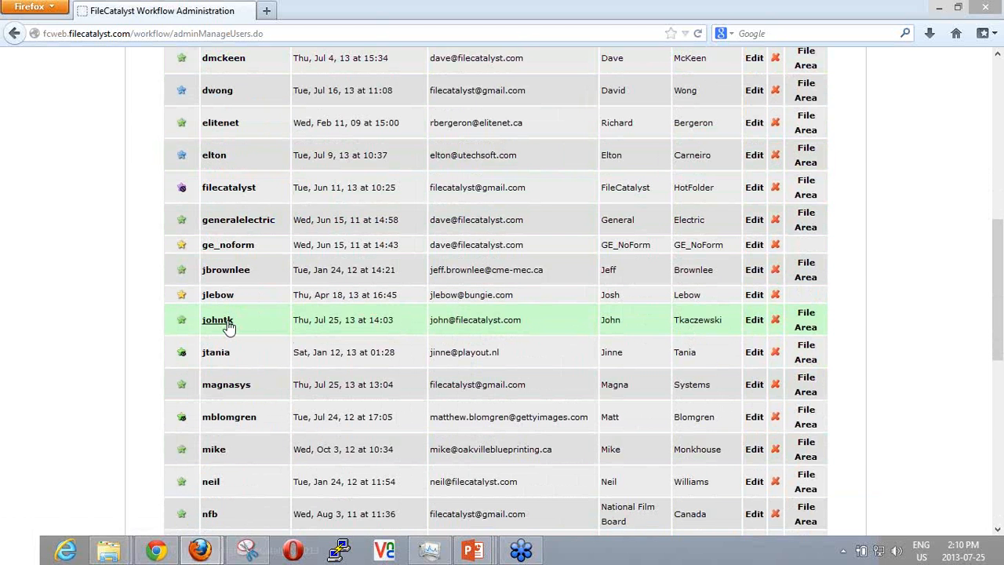
left_click(755, 322)
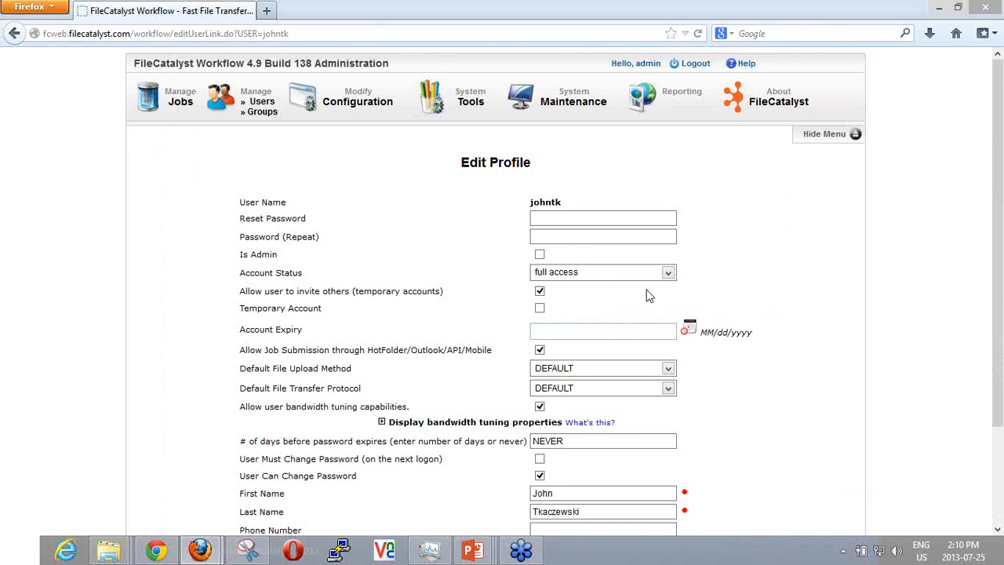
Examine the profile's settings, highlighting the "Allow Job Submission through HotFolder/Outlook/API/Mobile" permission.
scroll(652, 283, "down", 2)
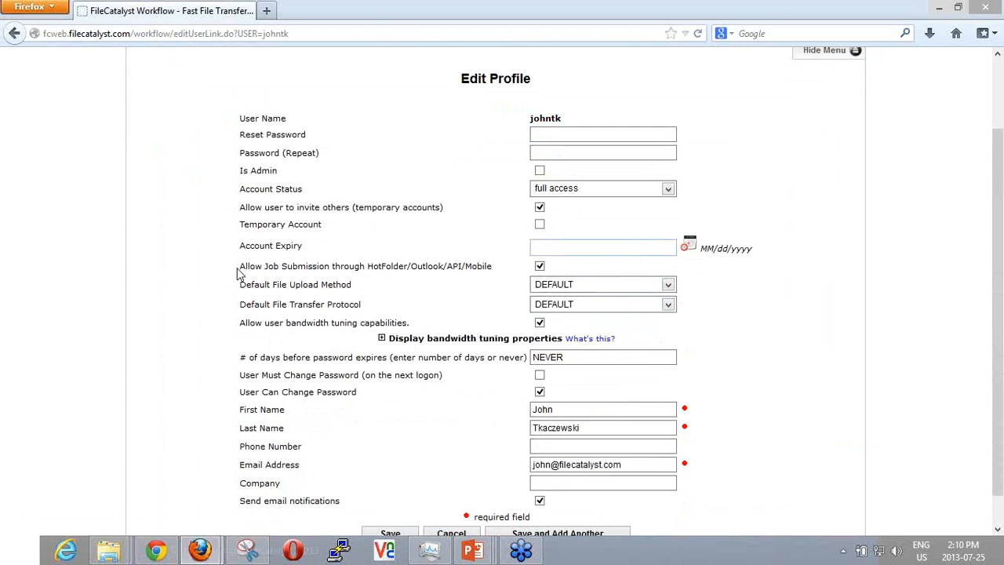
left_click_drag(240, 266, 496, 270)
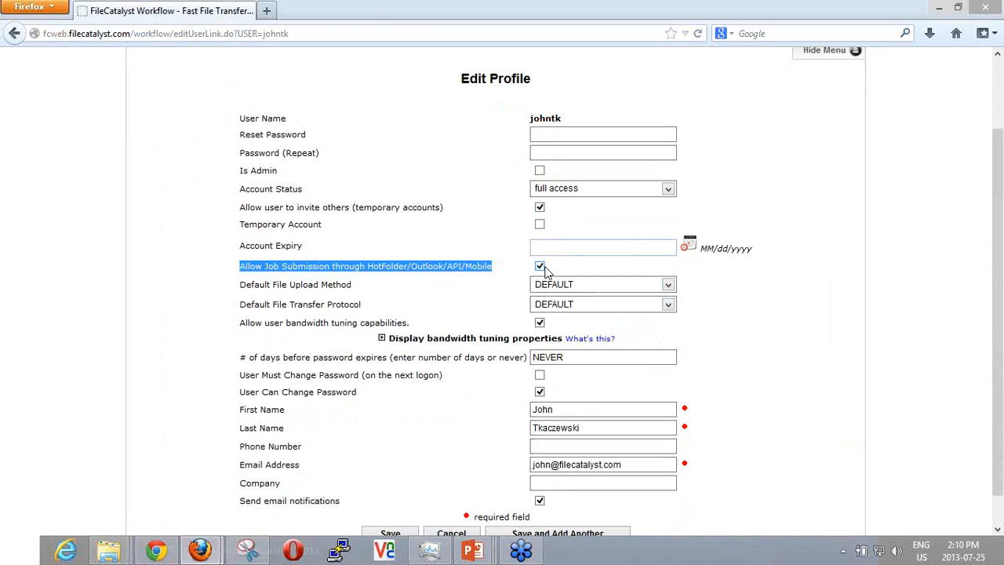
scroll(728, 341, "down", 1)
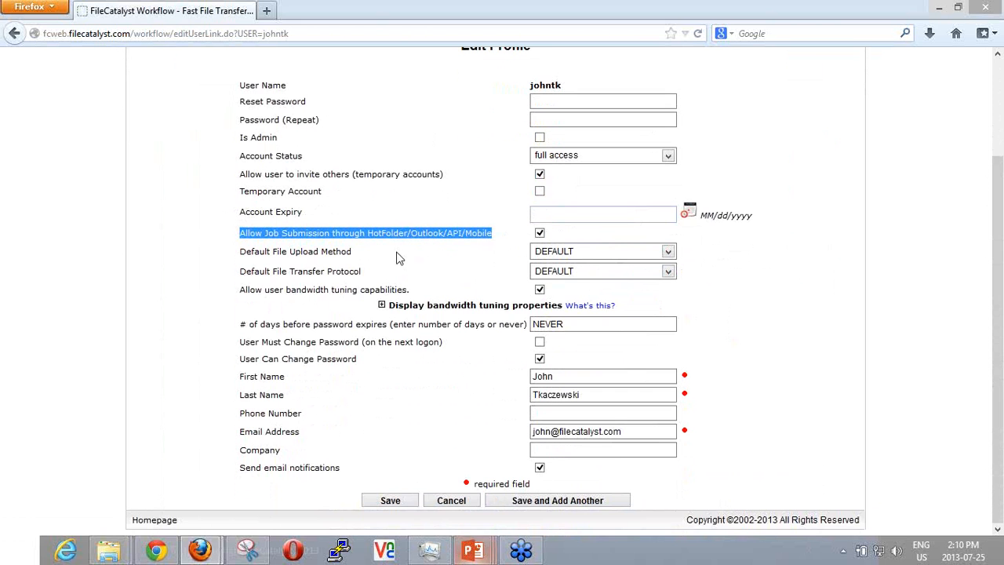
scroll(441, 234, "up", 3)
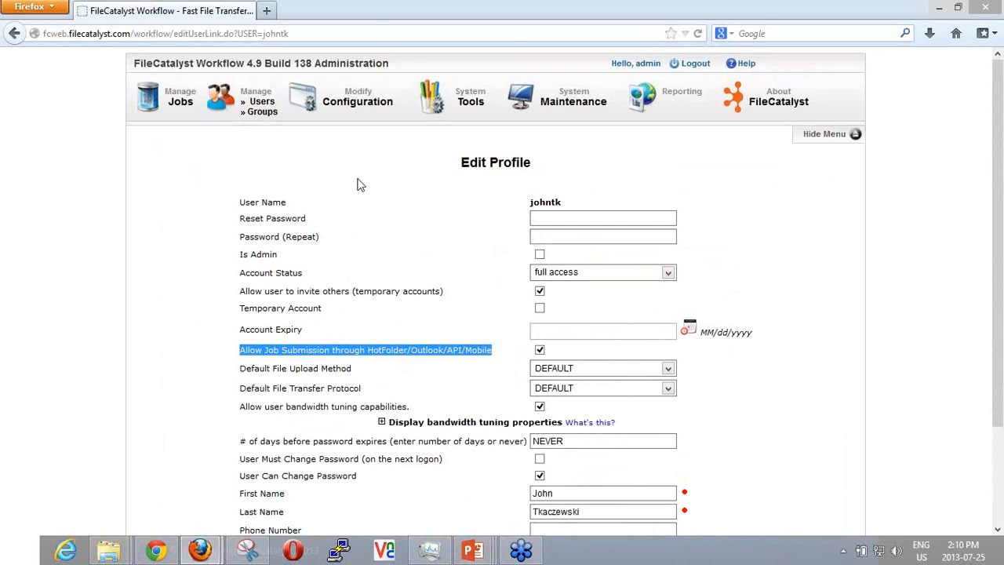
Switch to the PowerPoint presentation and show the "Settings required in FileCatalyst HotFolder" slide.
left_click(473, 551)
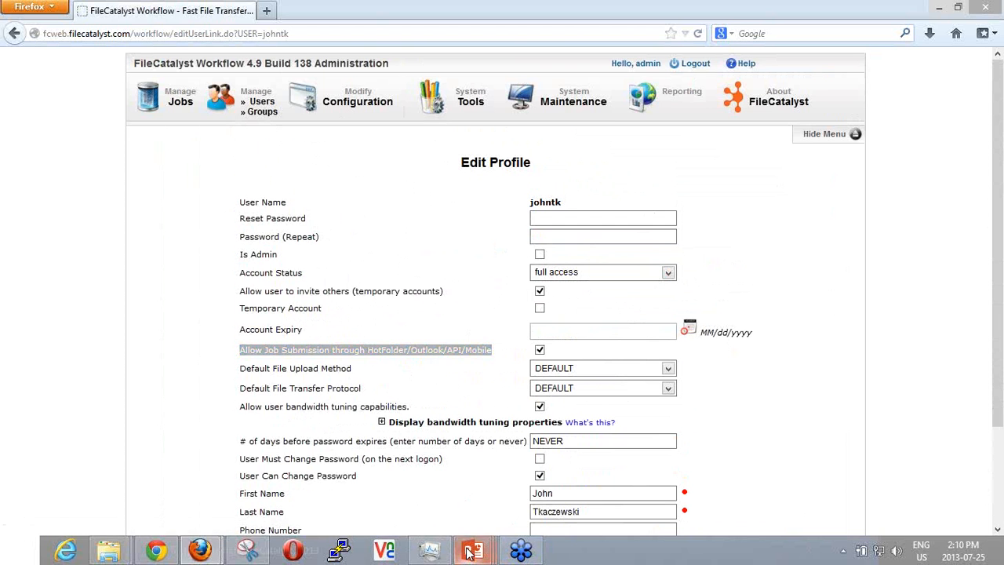
left_click(627, 473)
left_click(410, 259)
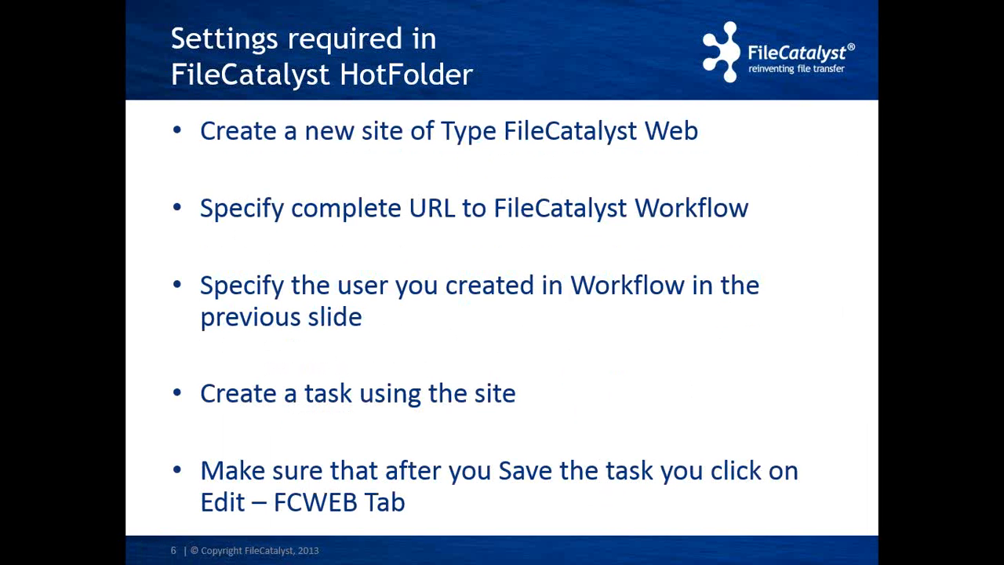
Leave the presentation, open the FileCatalyst HotFolder Control Panel and reposition its window on the desktop.
key("alt+Tab")
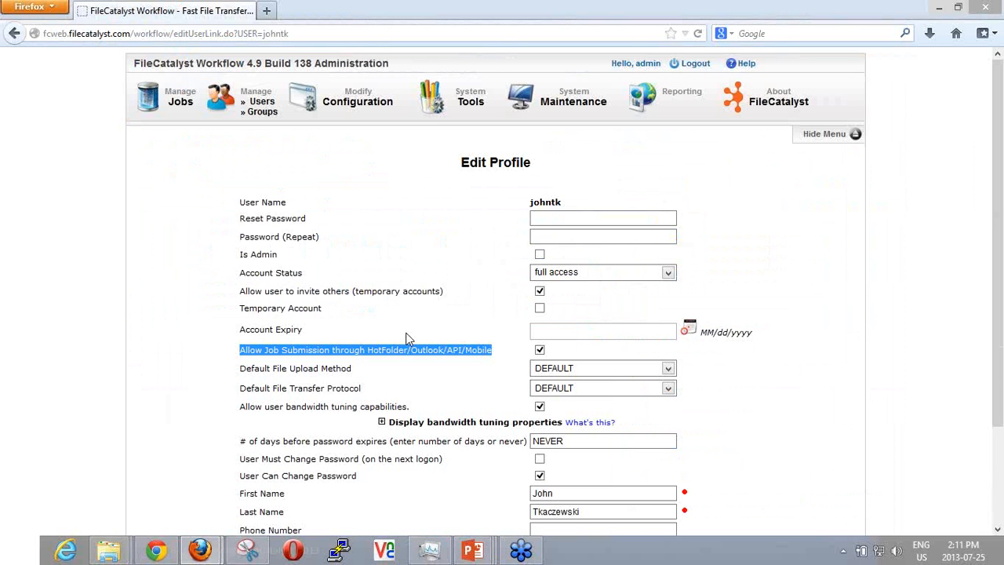
left_click(843, 552)
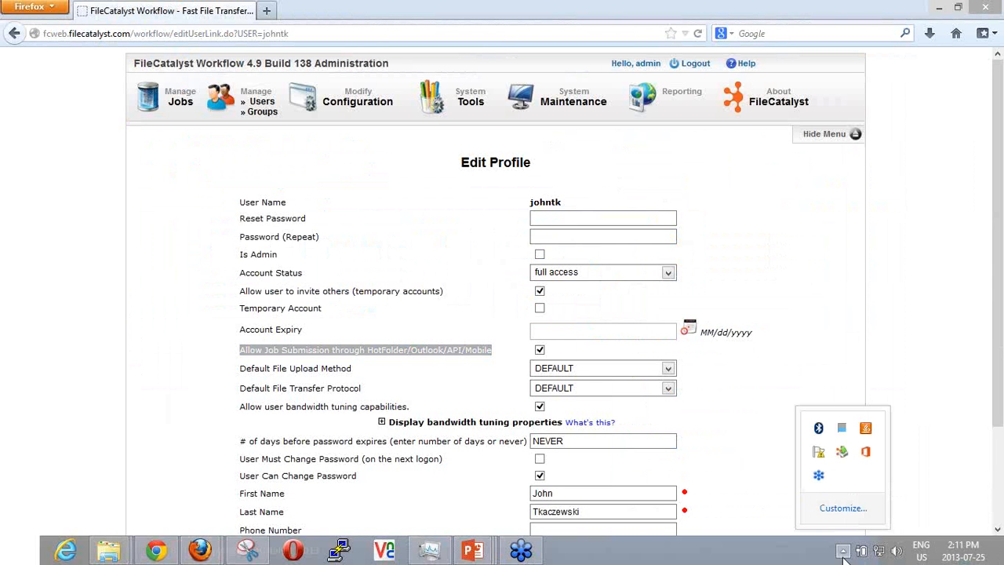
double_click(842, 452)
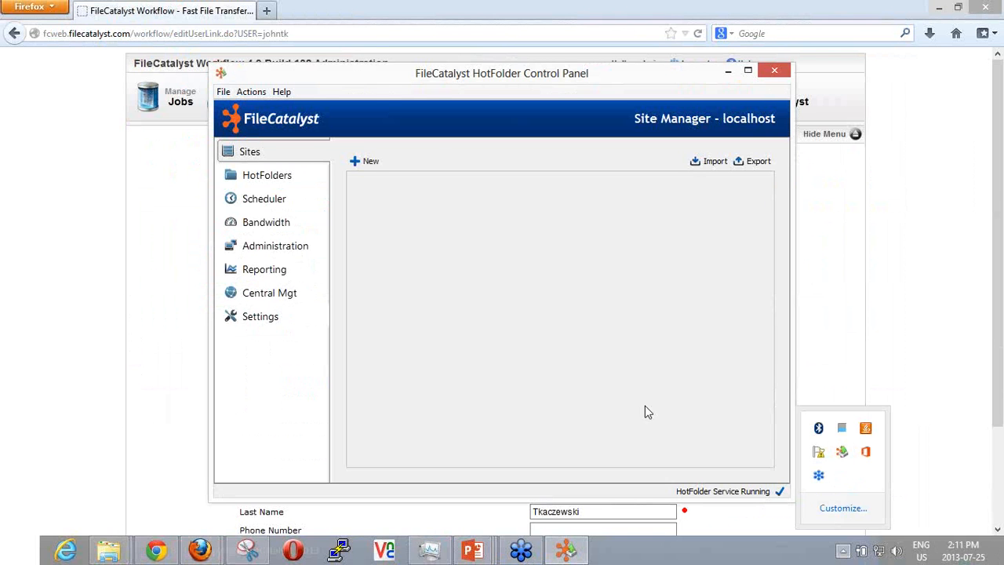
left_click(364, 161)
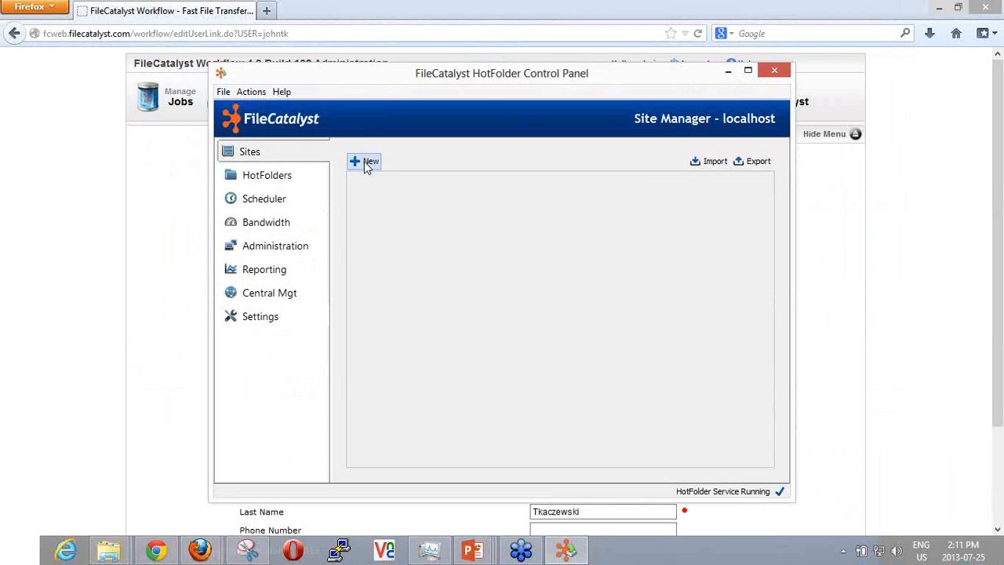
left_click_drag(327, 72, 266, 31)
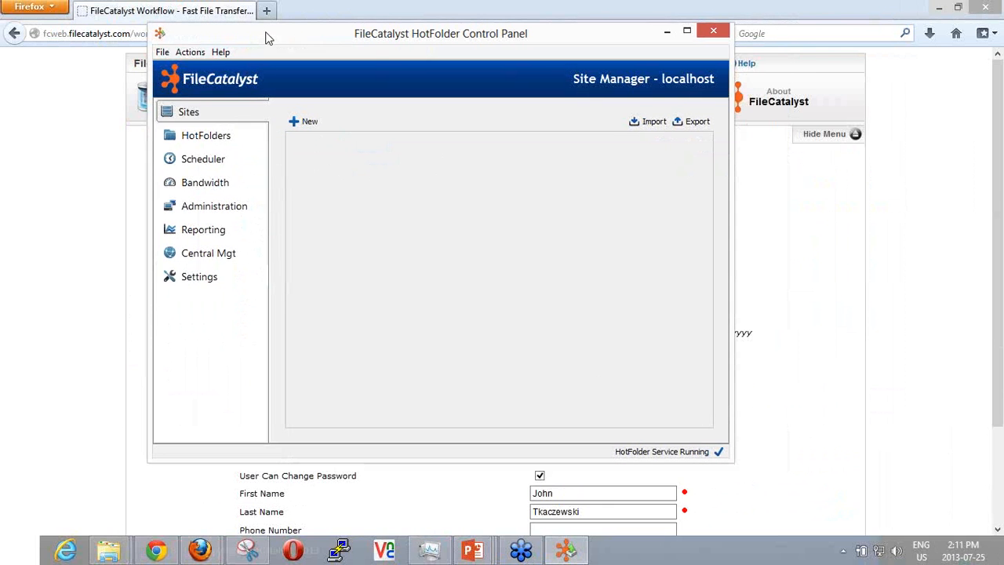
View the existing HotFolders list and return to the site manager.
left_click(219, 136)
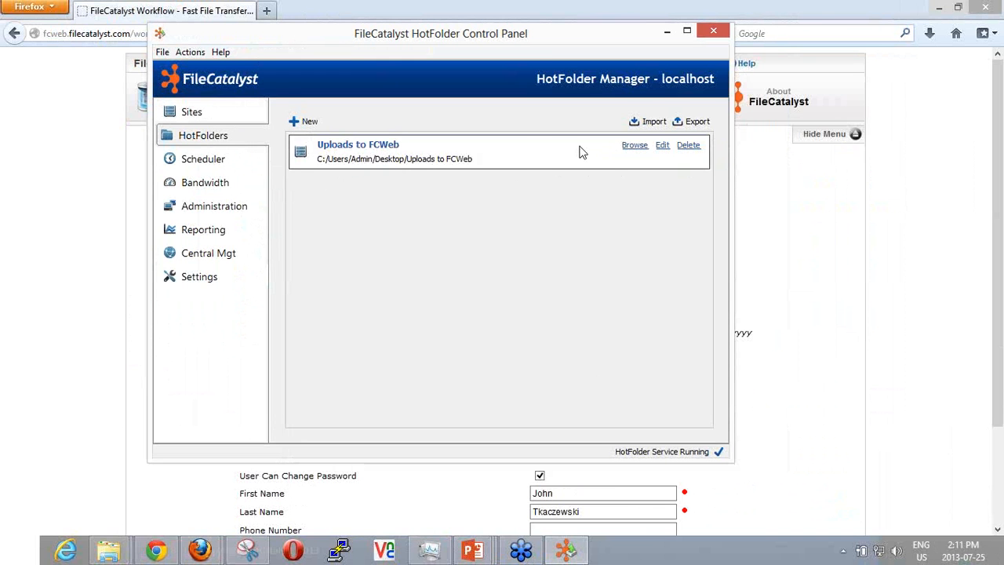
left_click(205, 161)
left_click(213, 112)
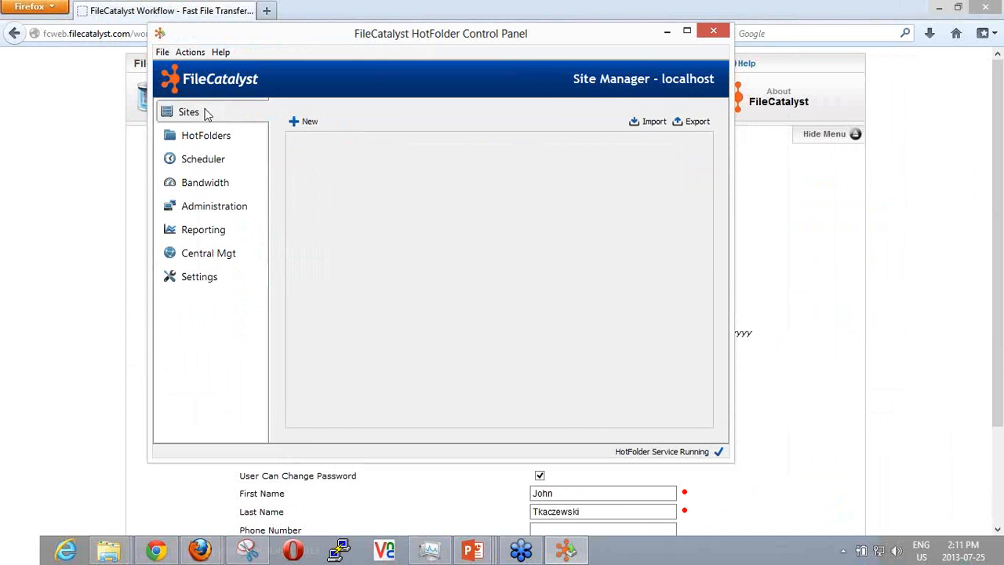
Start a new site with the ID "files to FCWEB" and the site type FileCatalyst Web.
left_click(303, 123)
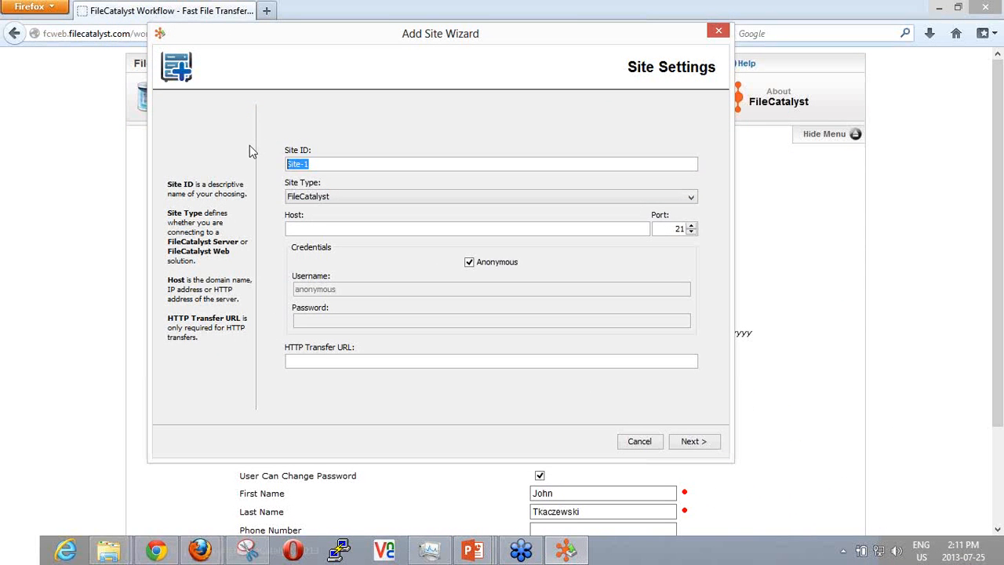
type("files to FCWEB")
left_click(309, 198)
left_click(307, 223)
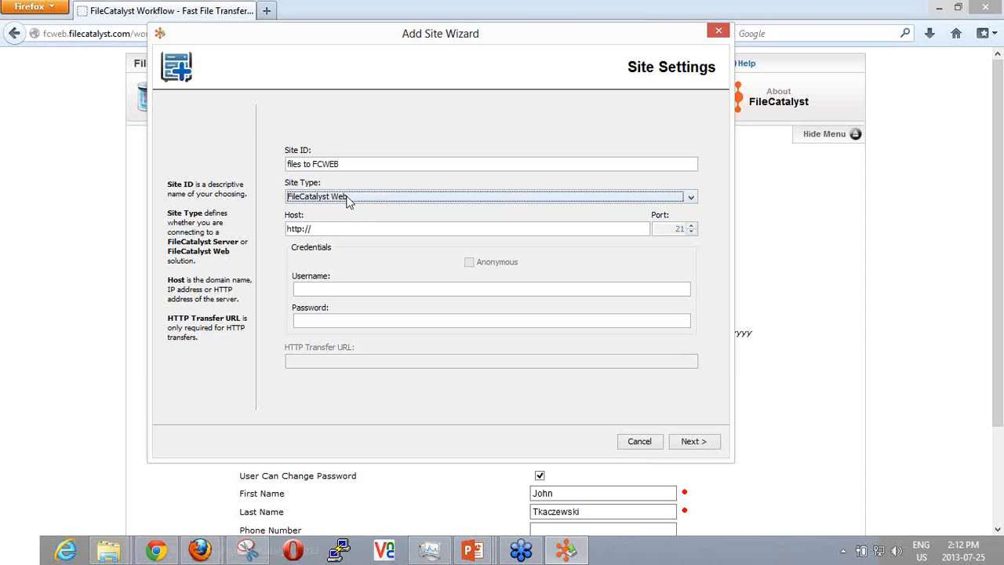
left_click(323, 234)
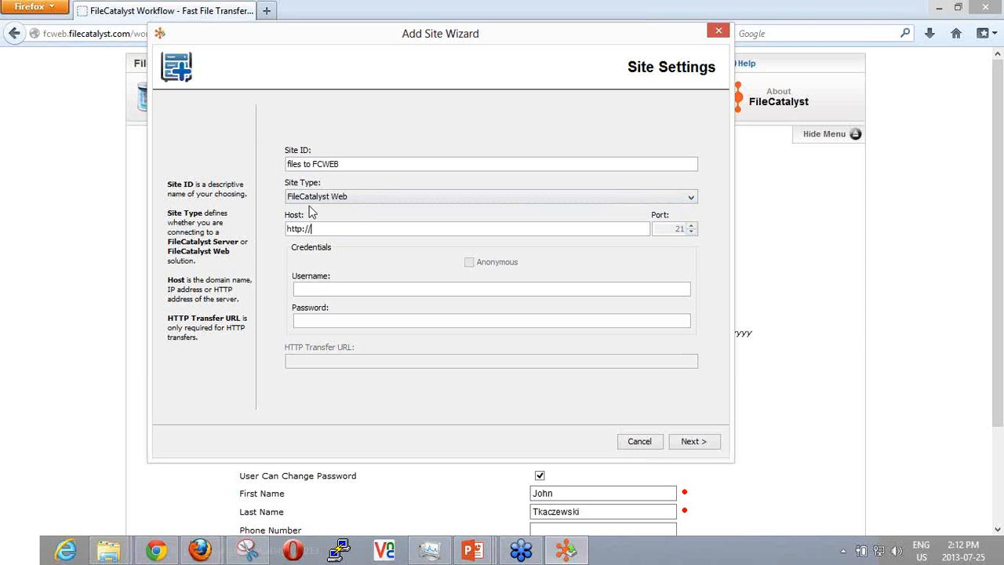
left_click(314, 229)
type("s")
key("BackSpace")
type("fcweb")
Switch to the FileCatalyst Workflow window in Firefox and log out to reach the login page.
left_click(199, 549)
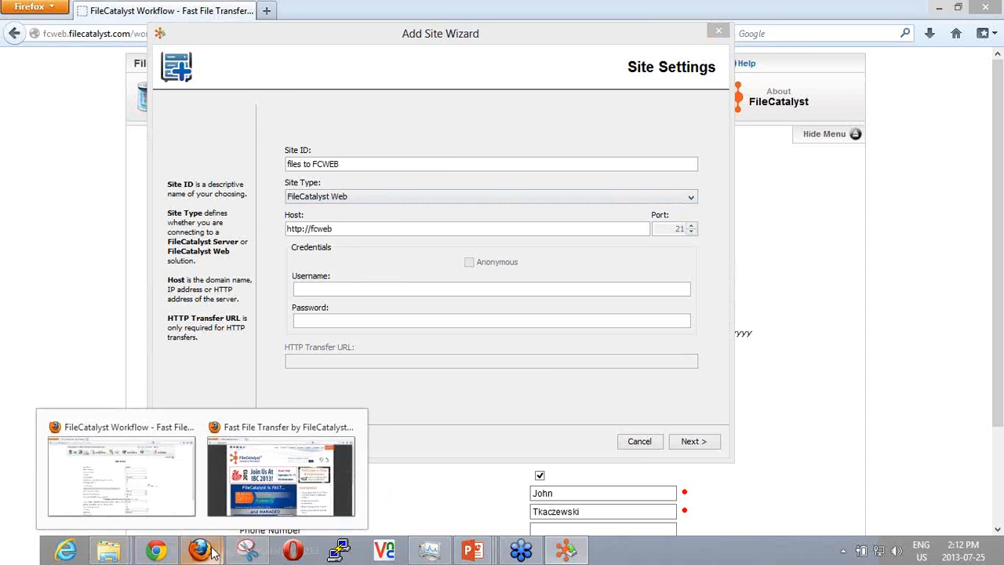
left_click(116, 469)
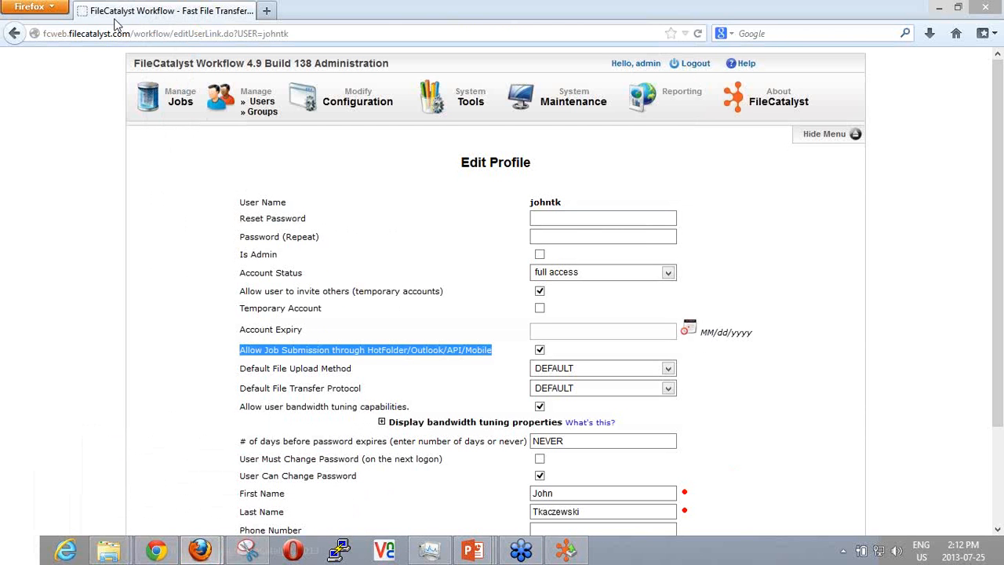
left_click(697, 63)
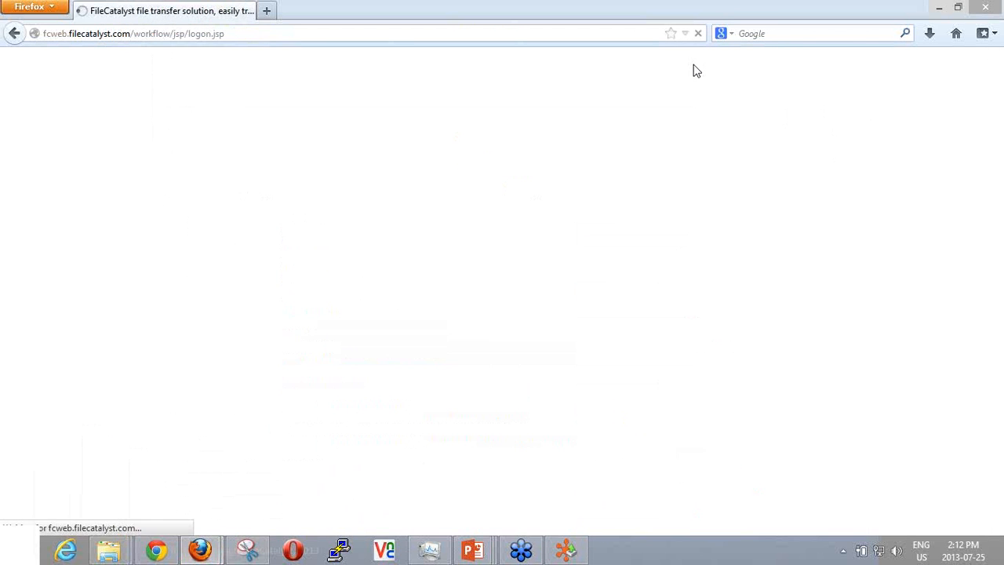
Trim the login page's address to fcweb.filecatalyst.com/workflow.
left_click(47, 33)
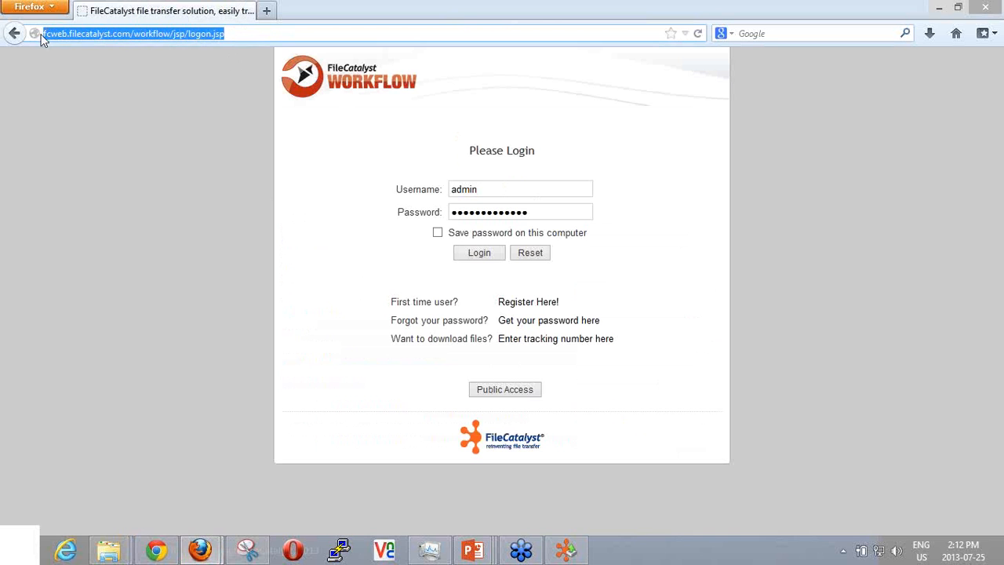
left_click(45, 34)
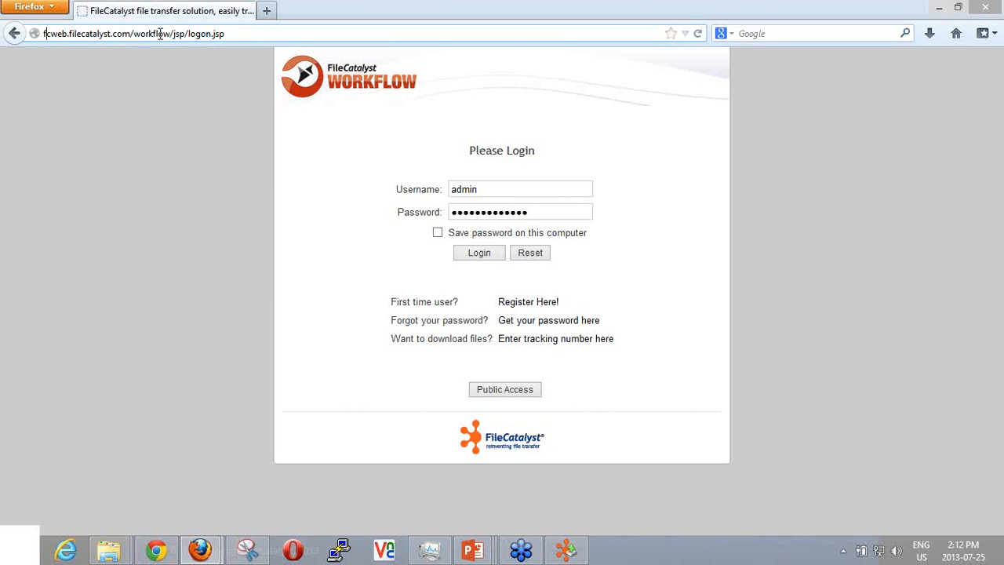
left_click_drag(171, 34, 37, 27)
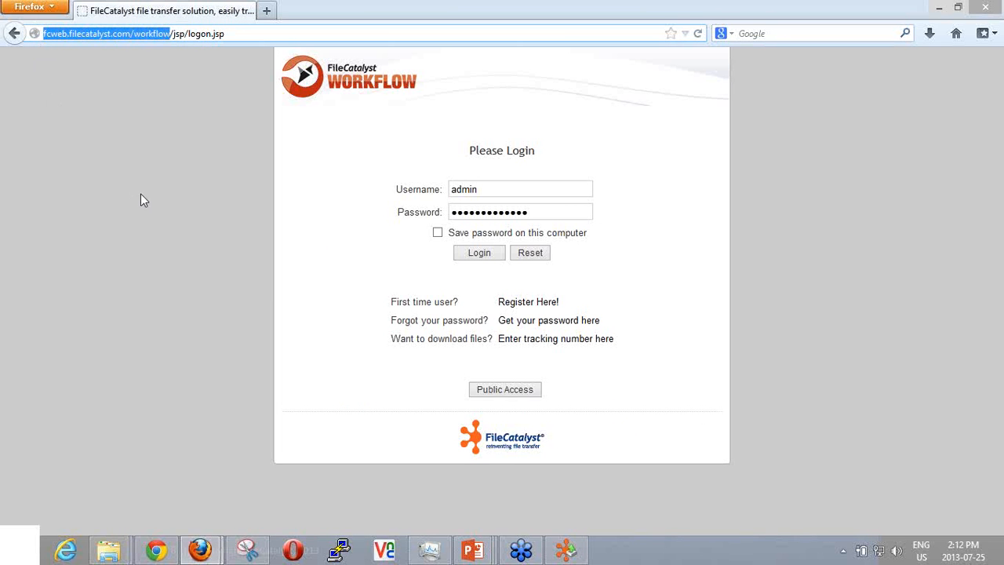
left_click(189, 36)
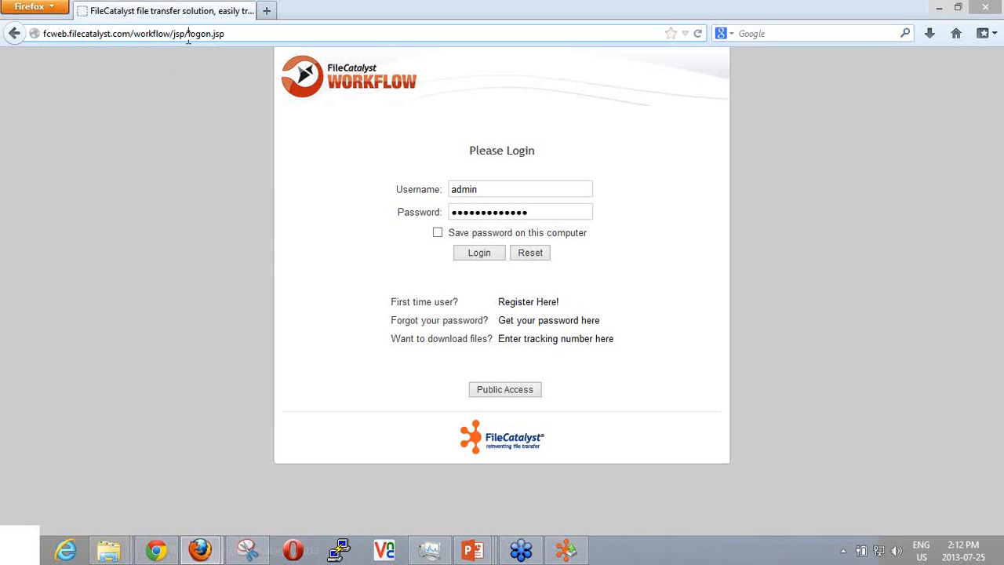
left_click_drag(172, 34, 385, 74)
key("BackSpace")
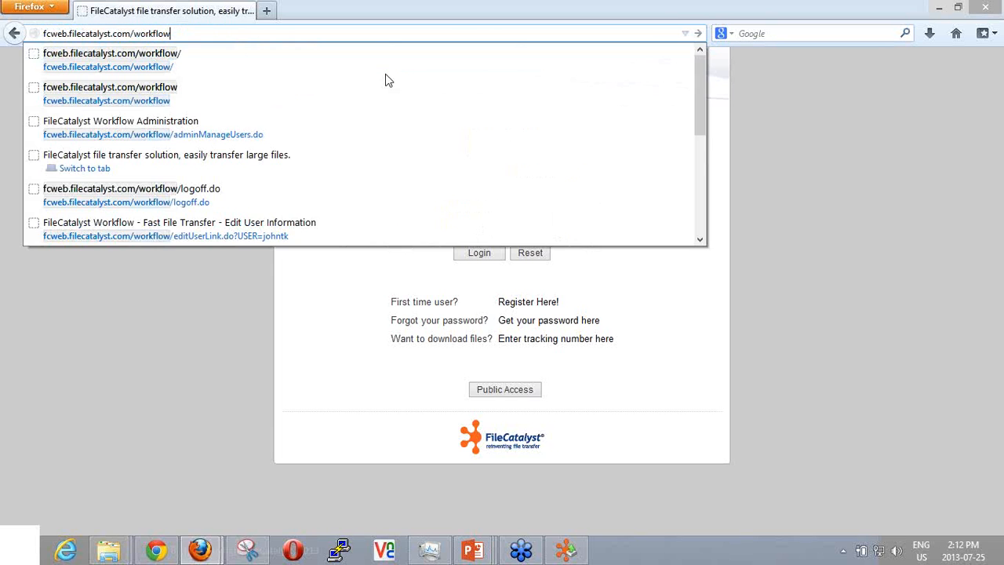
key("Return")
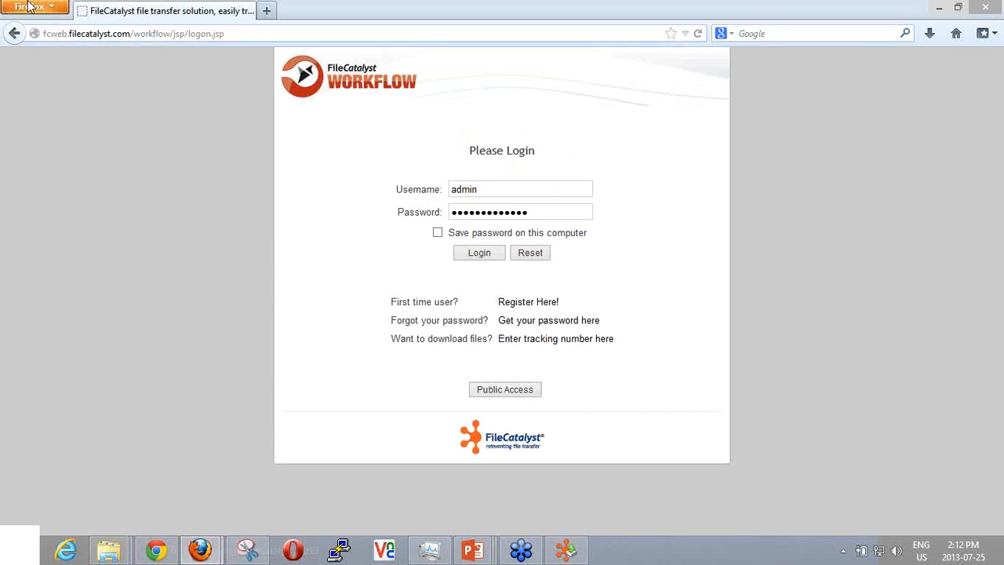
left_click_drag(170, 36, 36, 34)
key("ctrl+c")
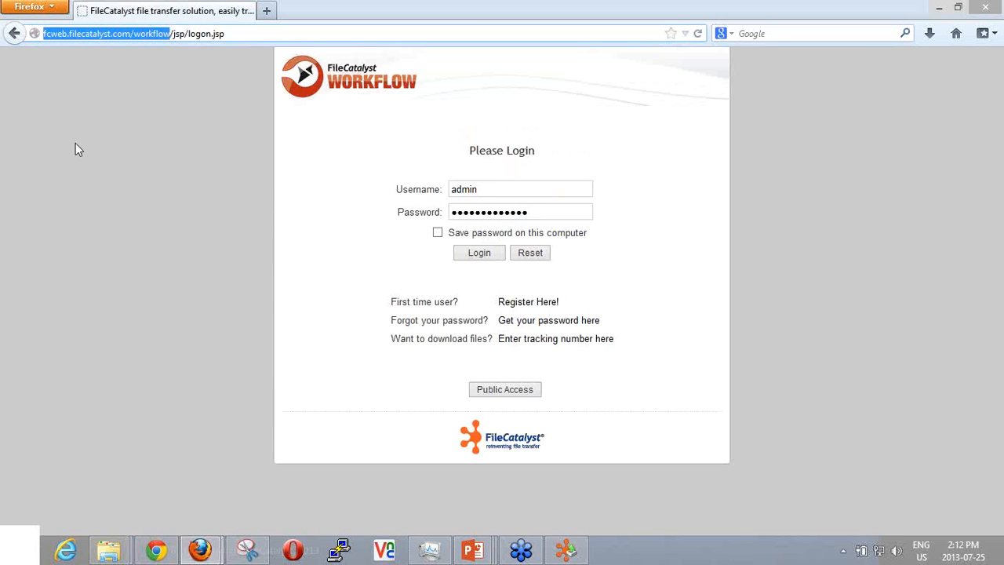
mouse_move(567, 549)
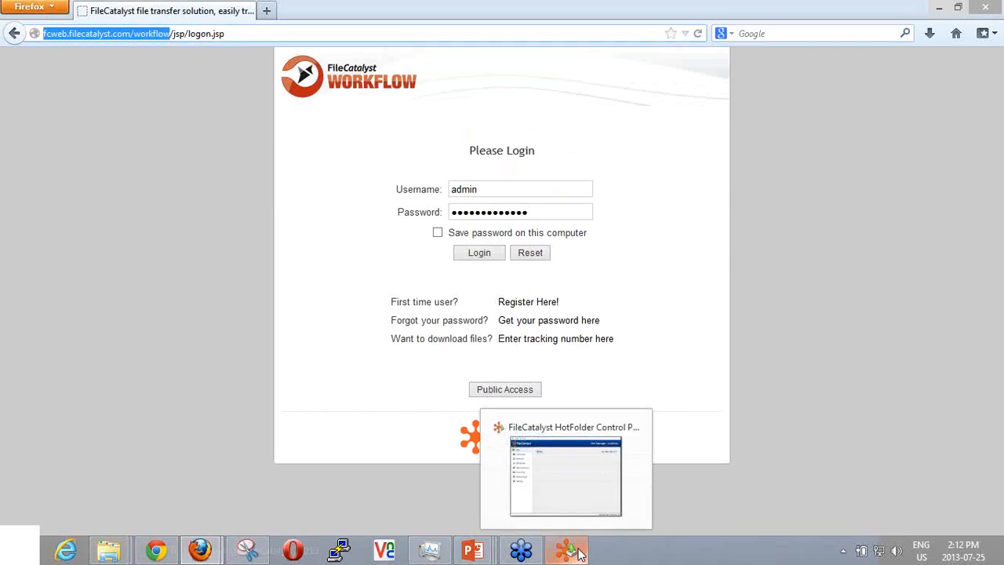
left_click(552, 462)
left_click_drag(358, 228, 171, 233)
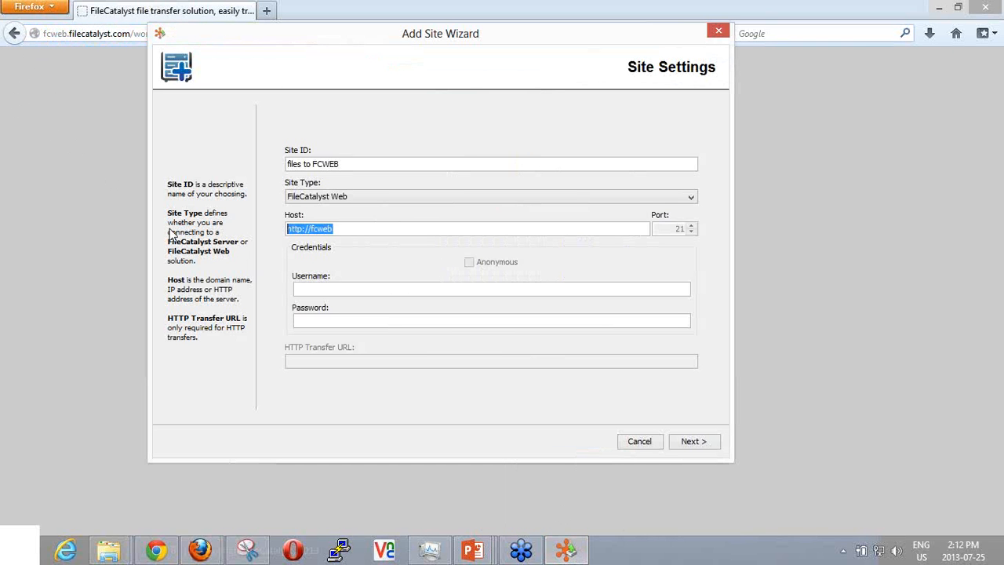
key("ctrl+v")
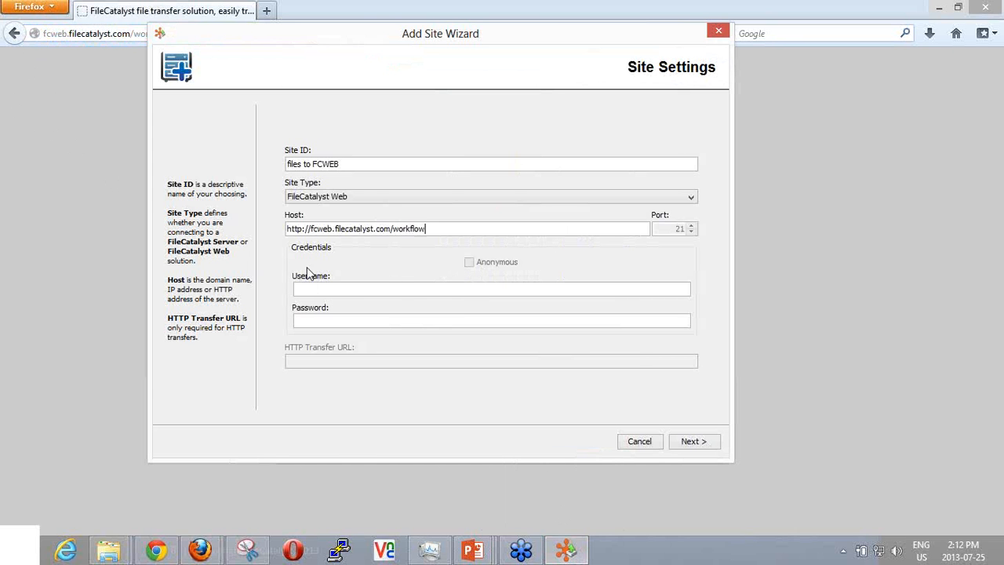
left_click(301, 228)
left_click(390, 228)
type("8080")
key("BackSpace")
key("BackSpace")
key("BackSpace")
key("BackSpace")
key("BackSpace")
Validate the connection settings of the "files to FCWEB" site and finish creating it.
left_click(696, 442)
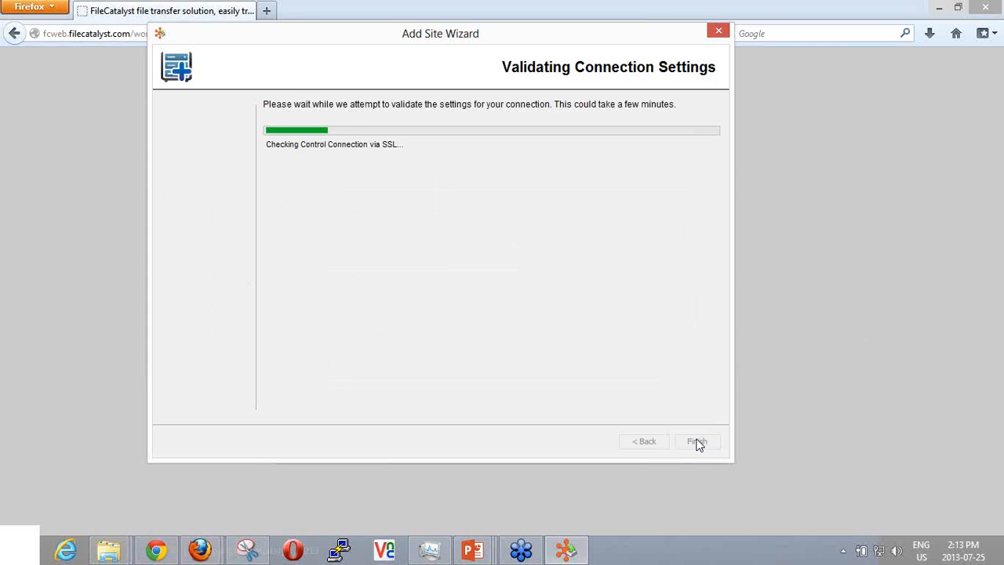
left_click(698, 441)
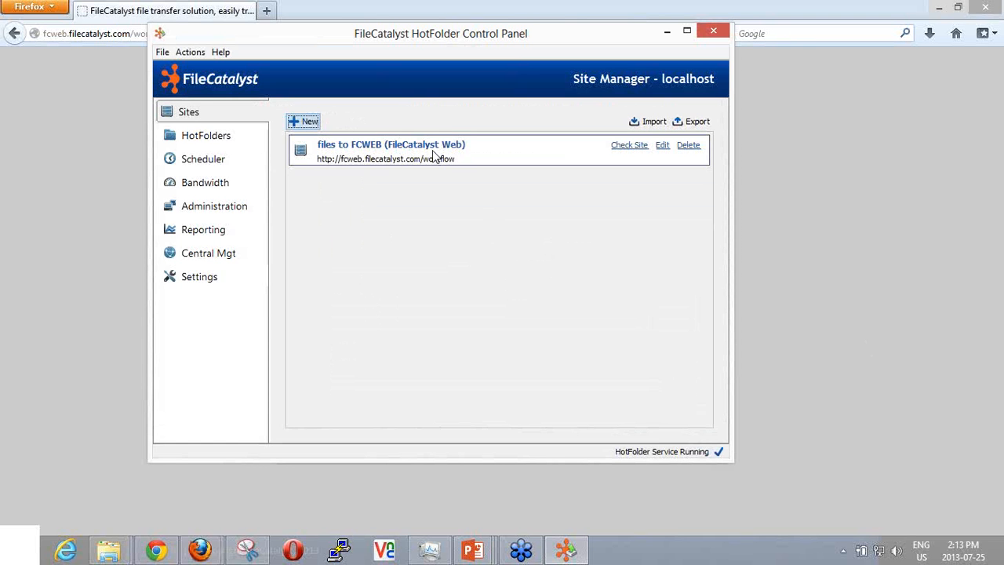
Start a scheduler task named "uploads to Workflow" that uploads the Uploads to FCWeb hotfolder to the files to FCWEB site, user triggered.
left_click(227, 138)
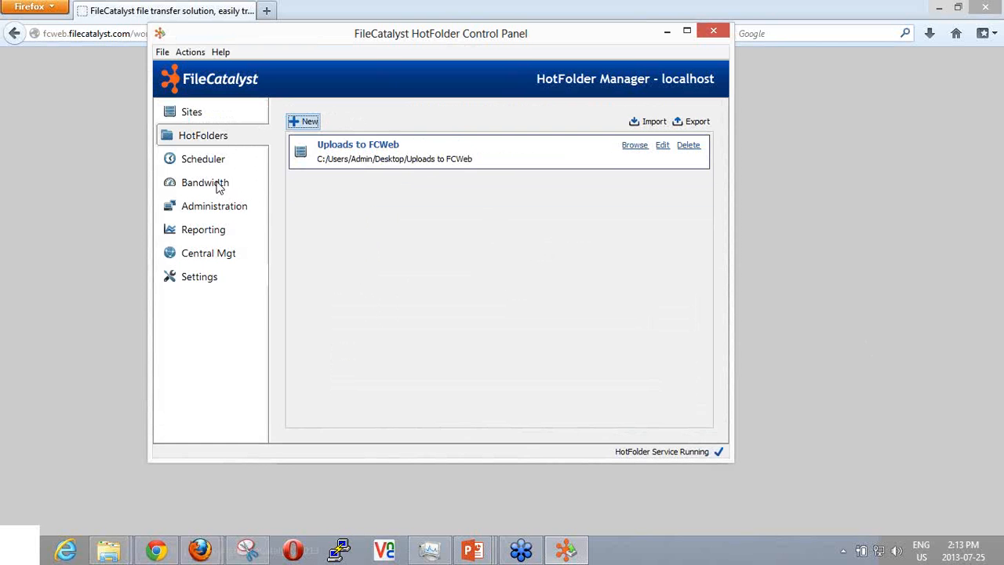
left_click(214, 166)
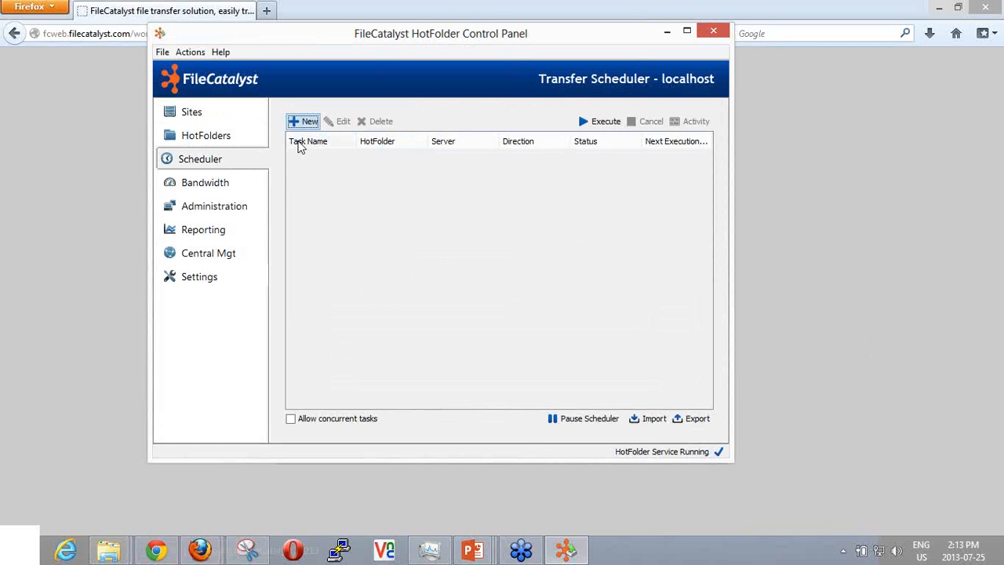
left_click(306, 124)
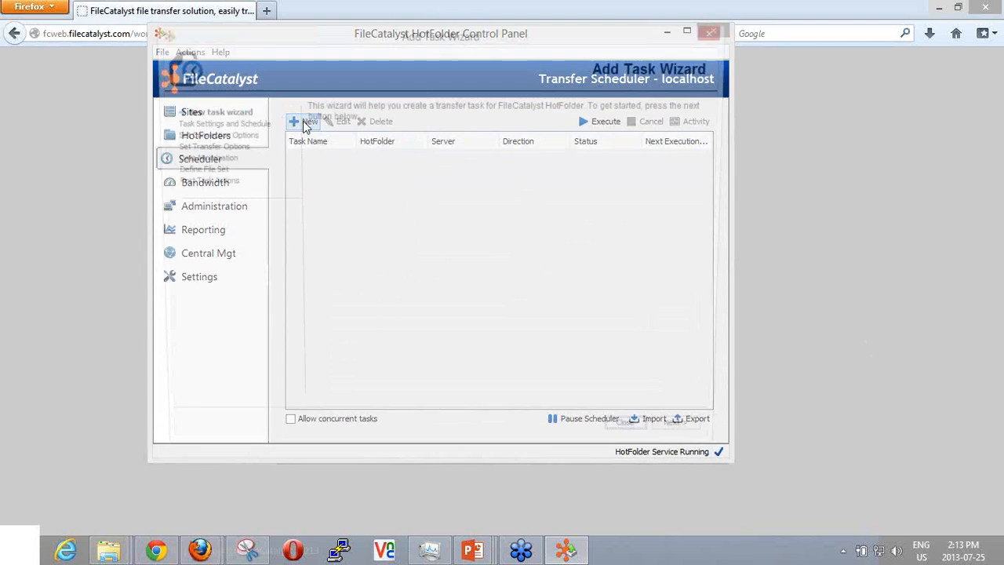
left_click(632, 441)
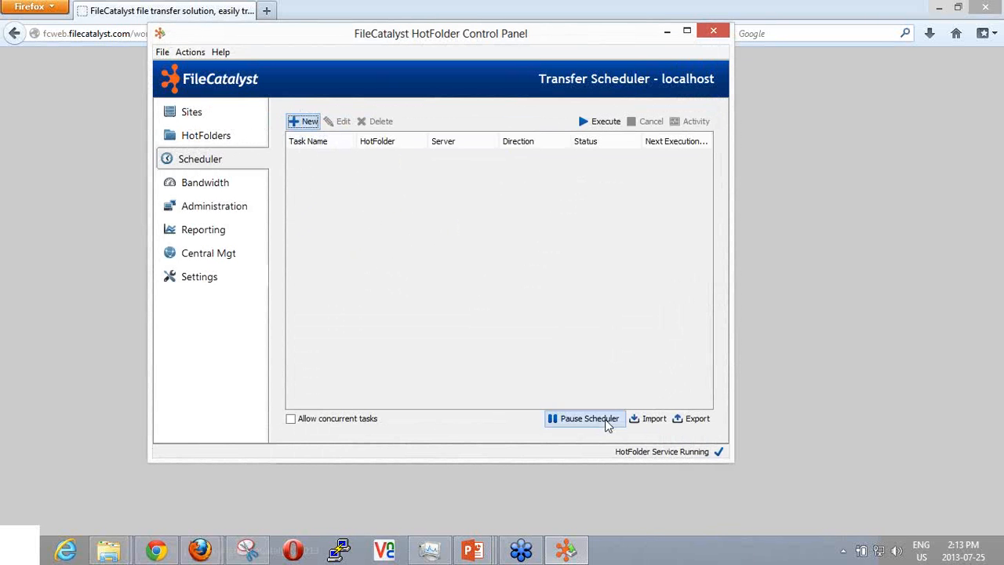
left_click(307, 123)
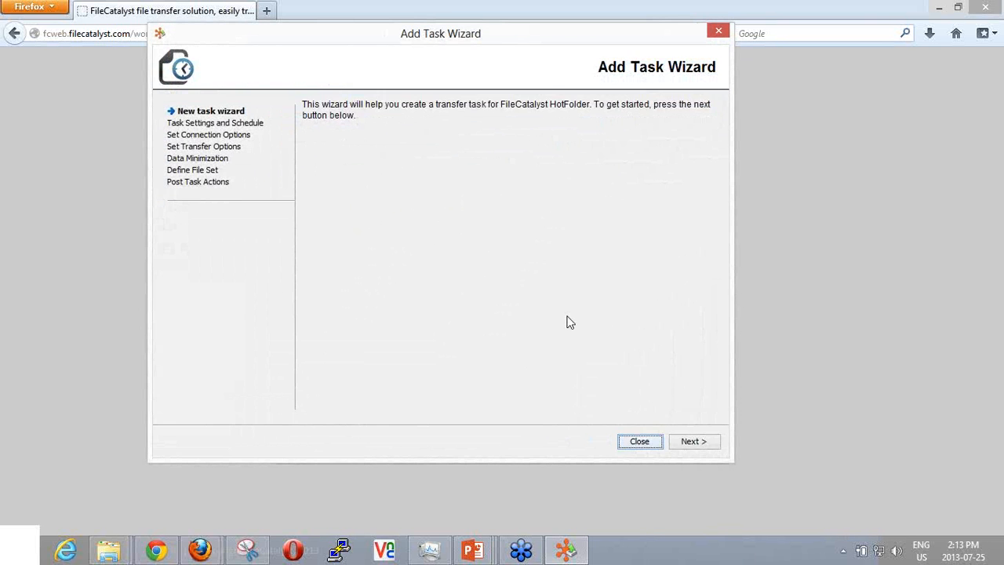
left_click(693, 441)
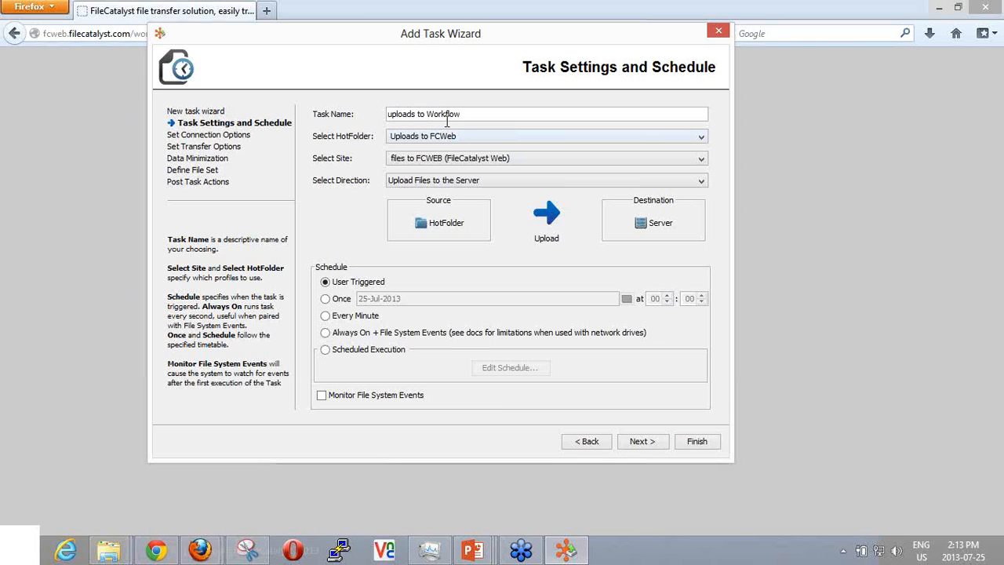
left_click(441, 161)
left_click(441, 166)
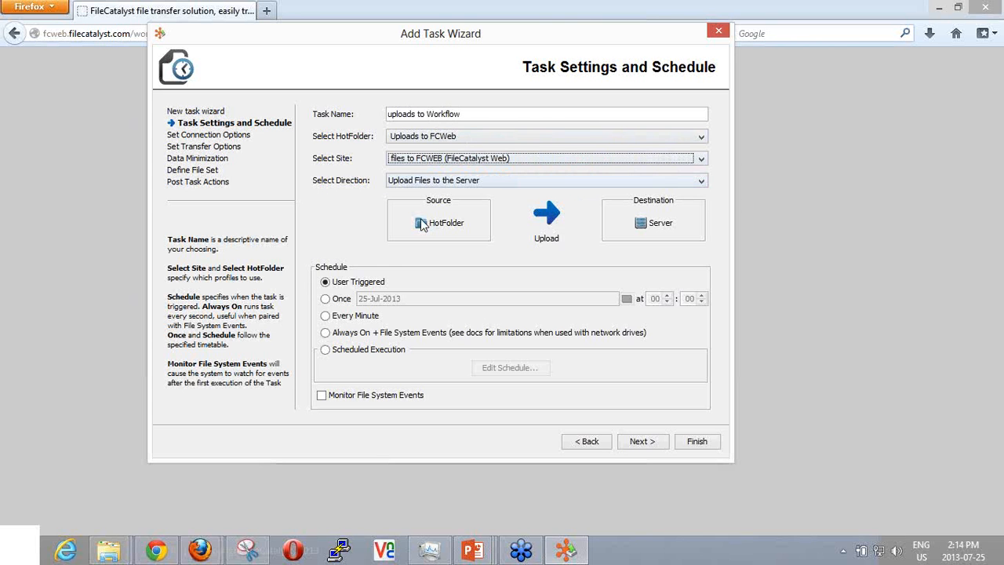
Accept the default connection, transfer, data minimization, file set and post-task options and finish creating the task.
left_click(636, 445)
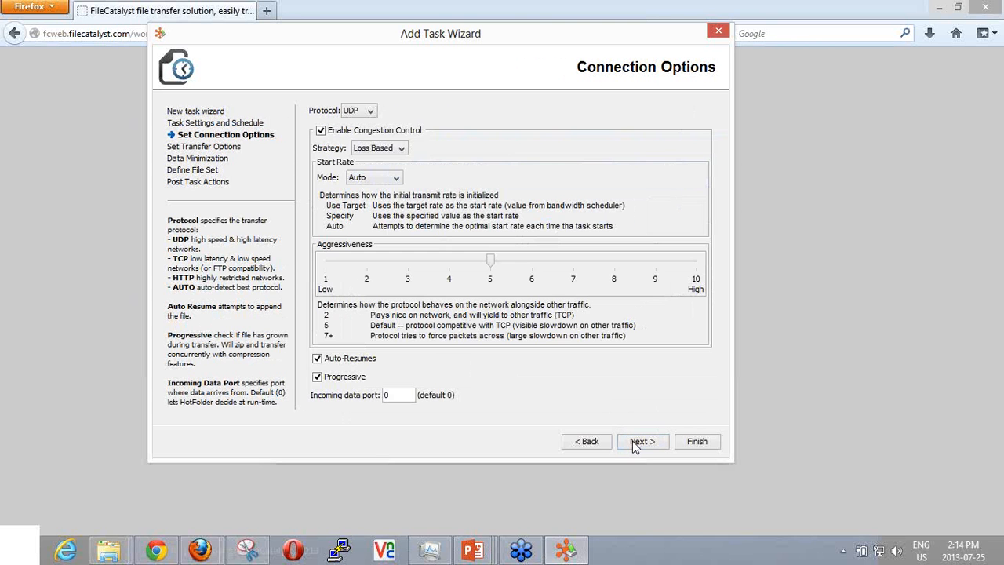
left_click(640, 445)
left_click(642, 444)
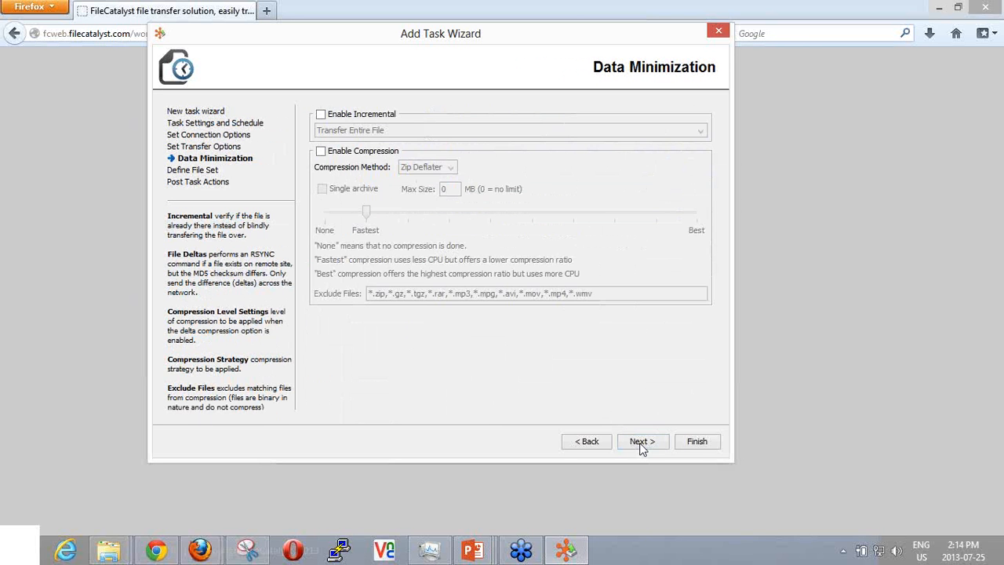
left_click(642, 443)
left_click(641, 444)
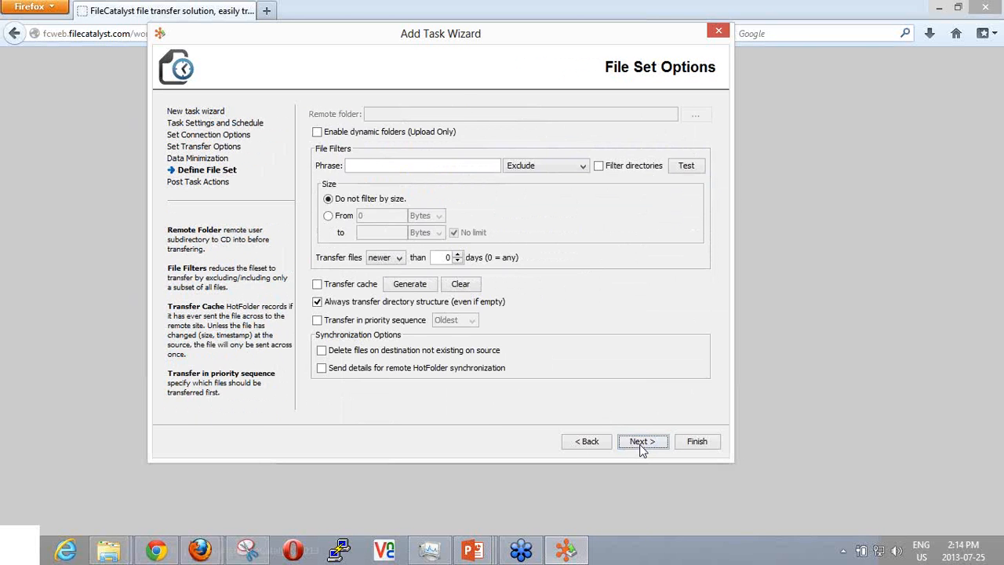
left_click(695, 444)
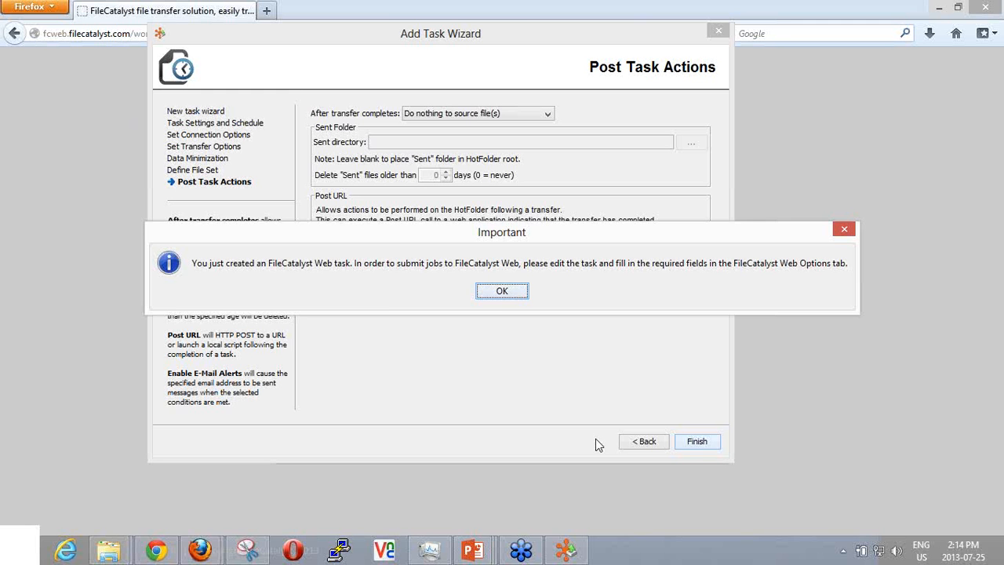
left_click(507, 294)
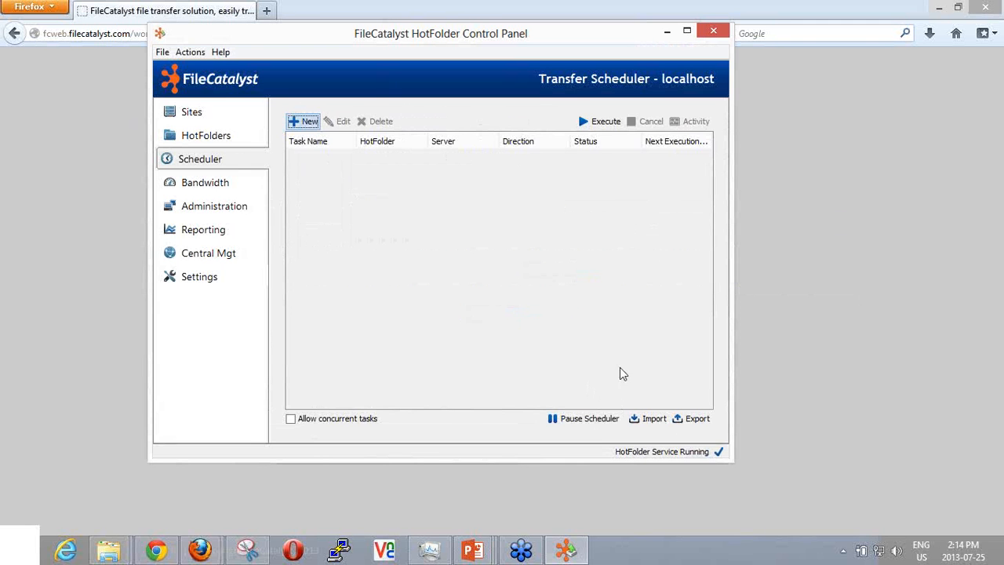
Edit the uploads to Workflow task and choose the default form in its FileCatalyst Web options.
left_click(322, 158)
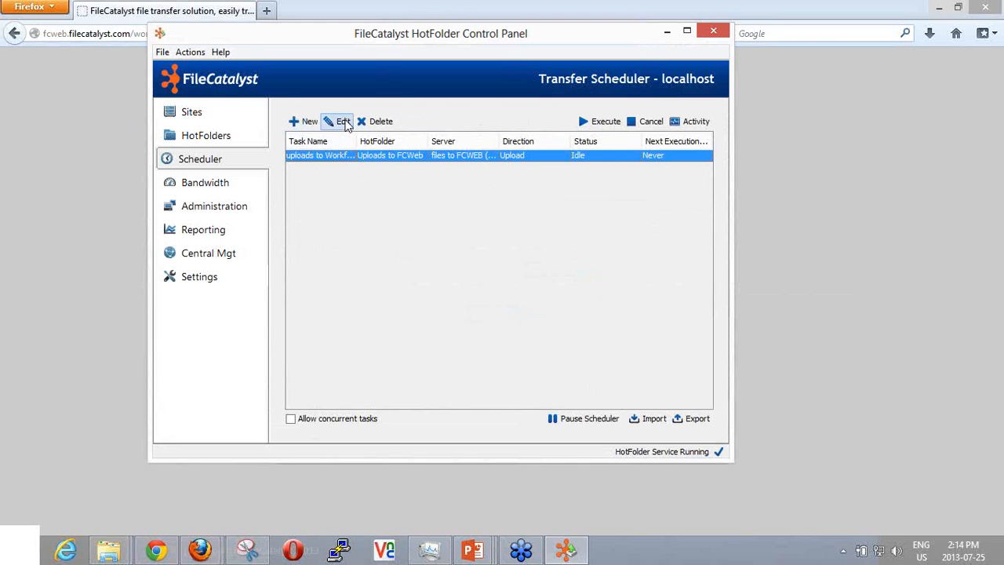
left_click(343, 123)
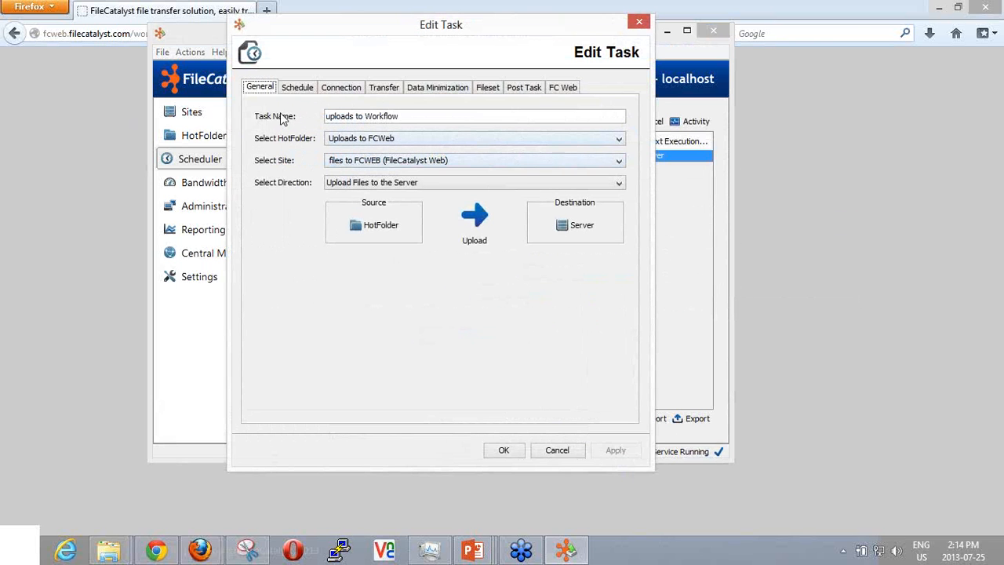
left_click(561, 89)
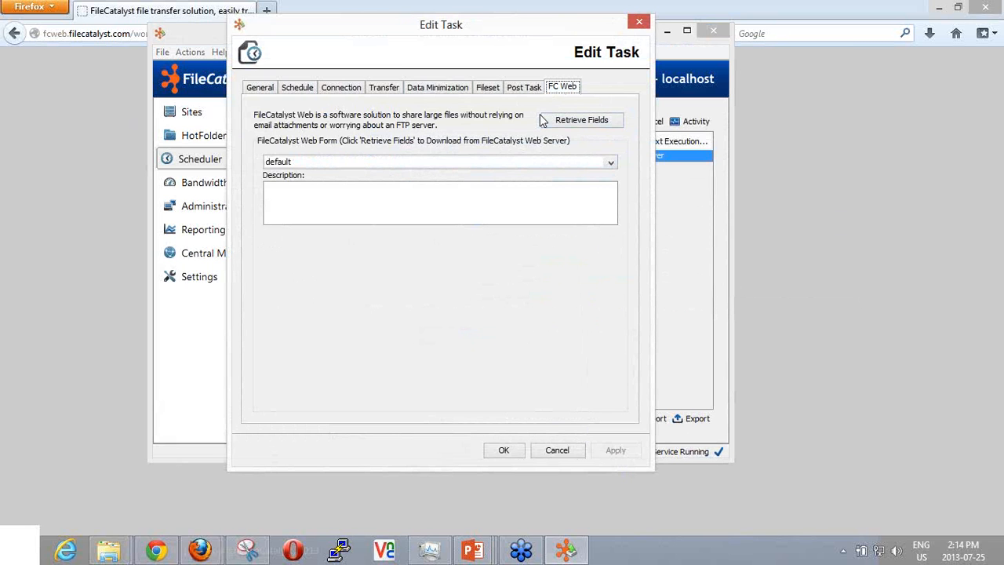
left_click(611, 164)
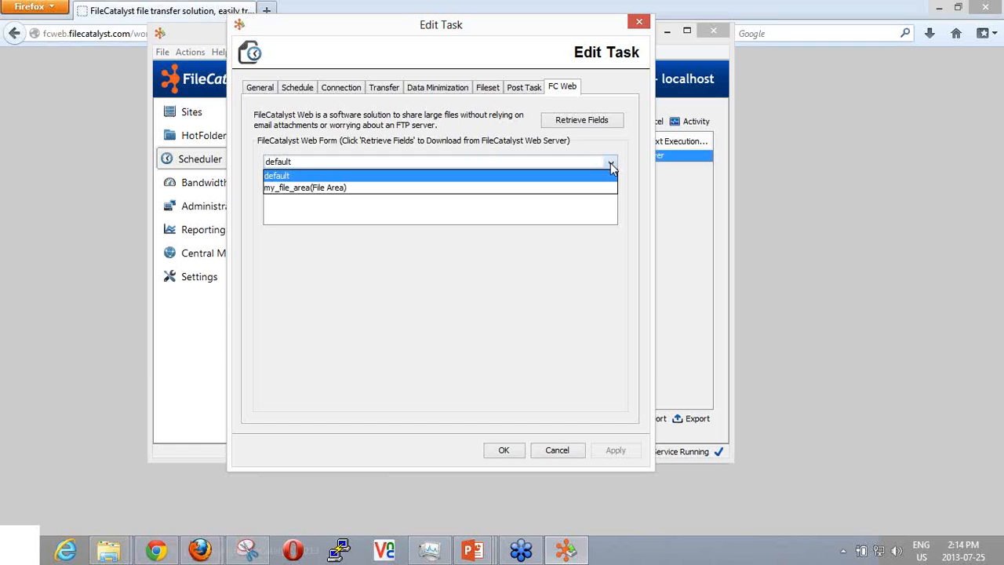
left_click(610, 162)
left_click(609, 162)
left_click(417, 176)
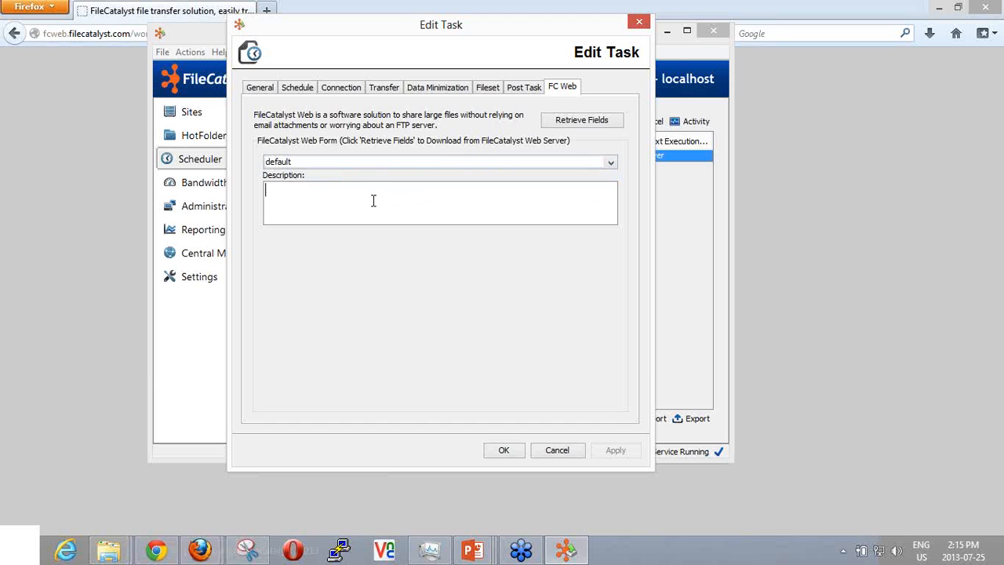
Set the web form's description to "here are the files" and save the task changes.
type("here")
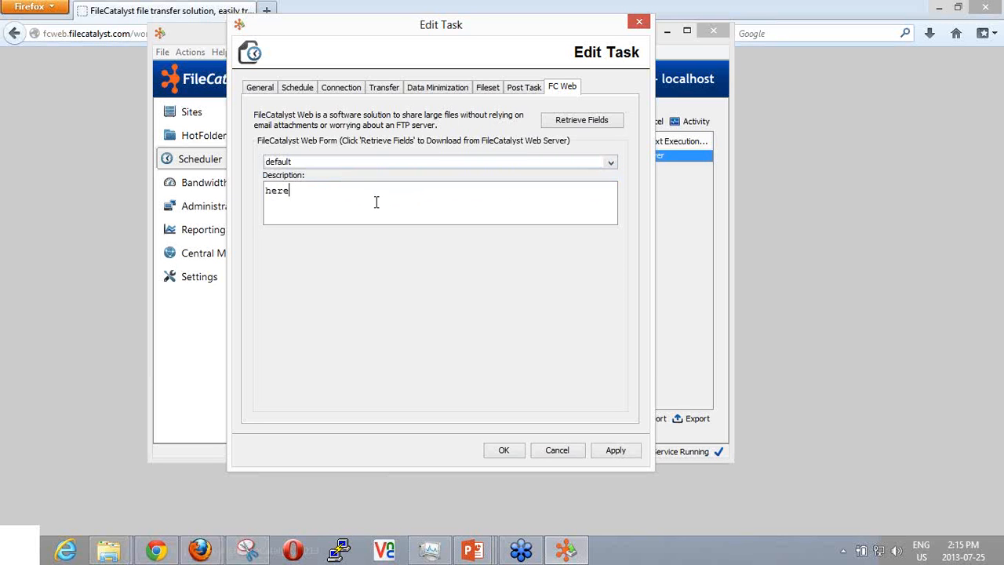
type(" are the files")
left_click(619, 452)
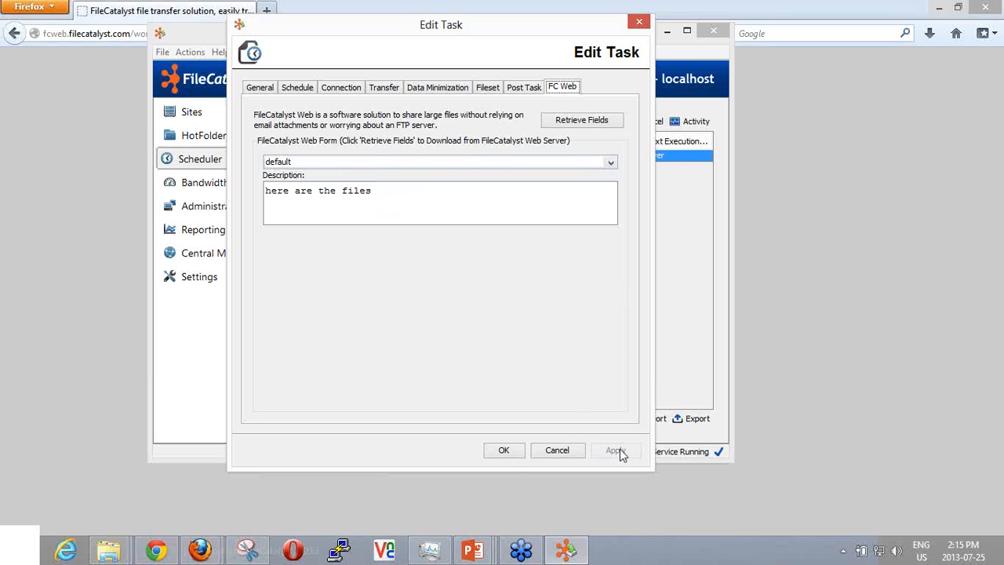
left_click(504, 452)
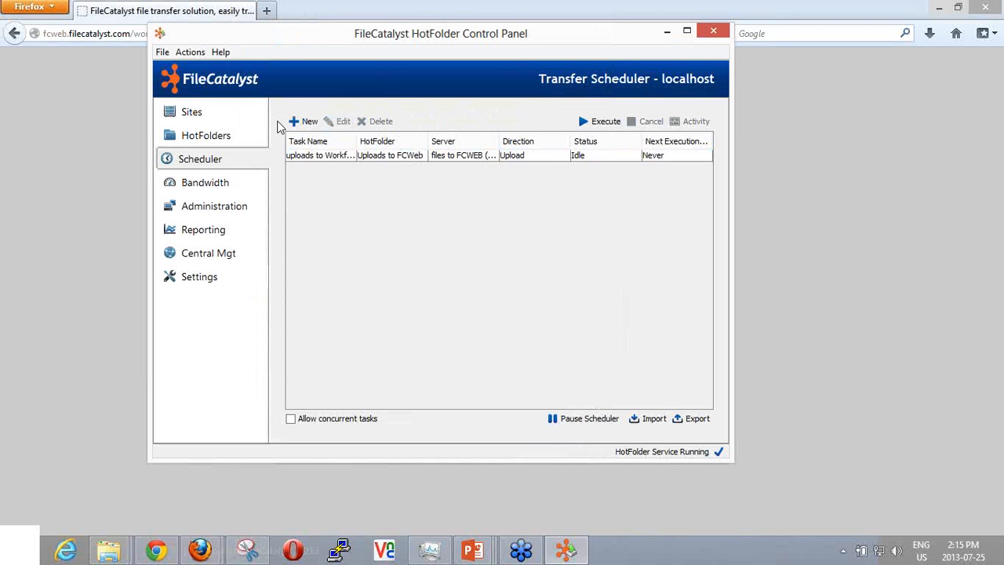
Browse the Uploads to FCWeb hotfolder in File Explorer to examine the files it contains.
left_click(448, 157)
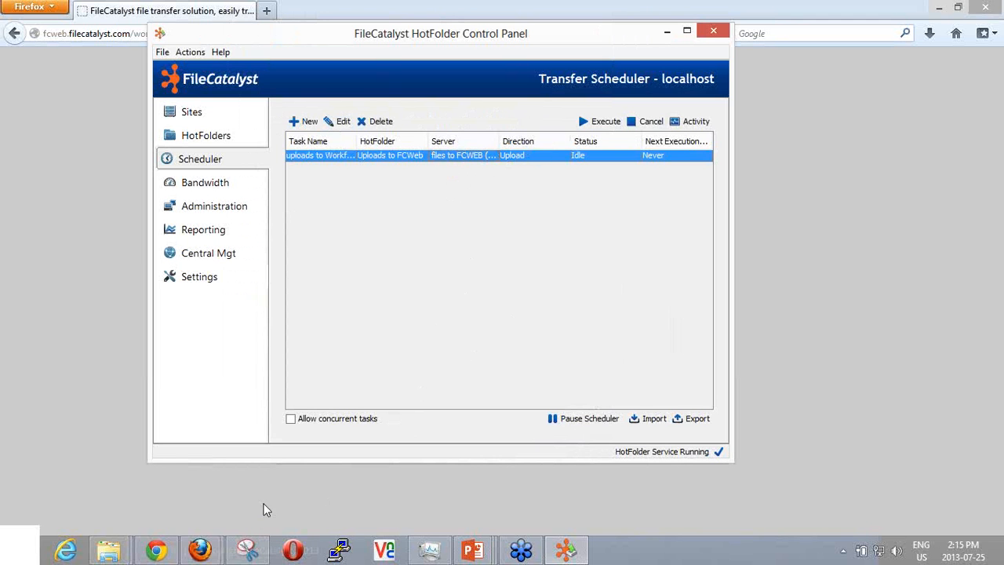
left_click(189, 141)
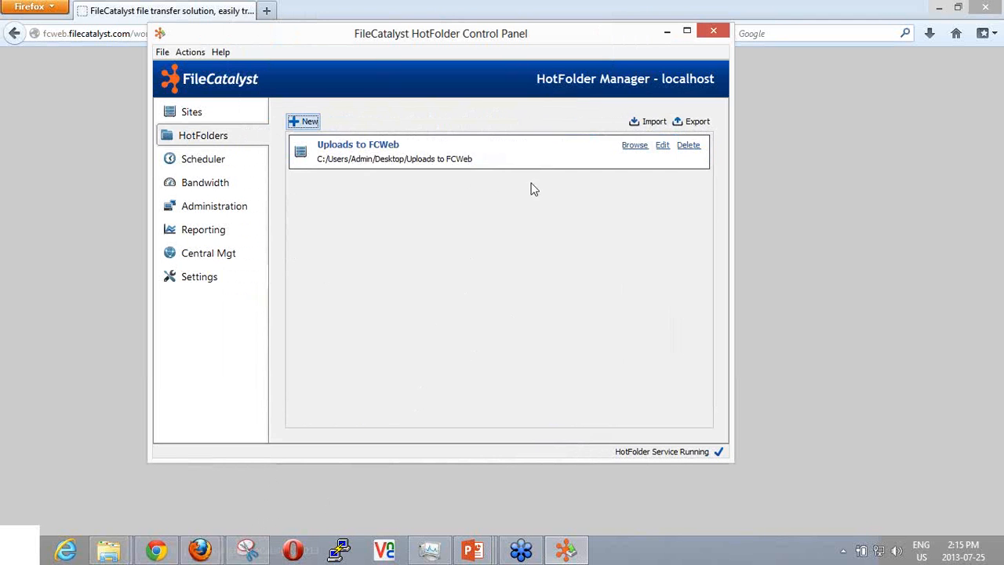
left_click(638, 149)
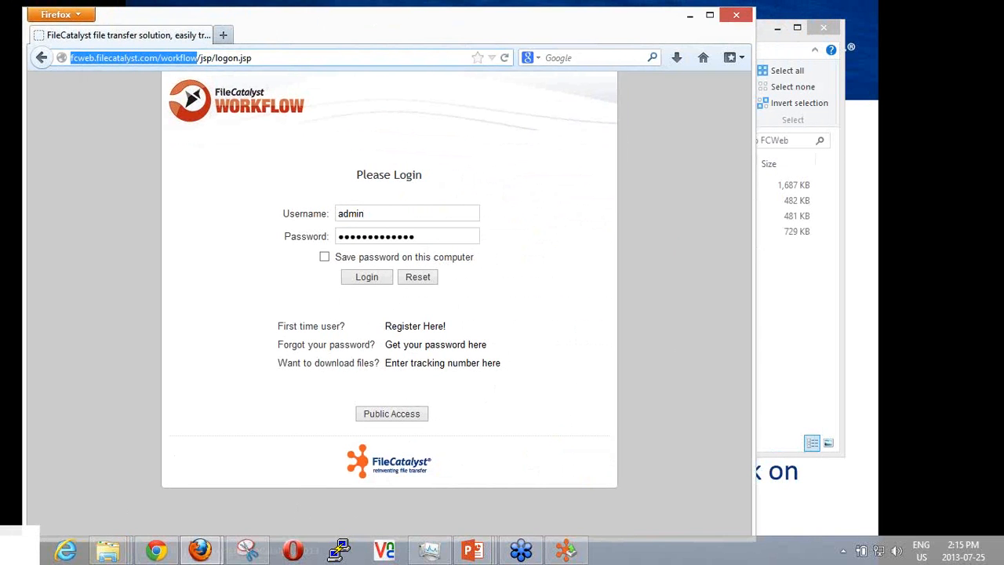
left_click(779, 279)
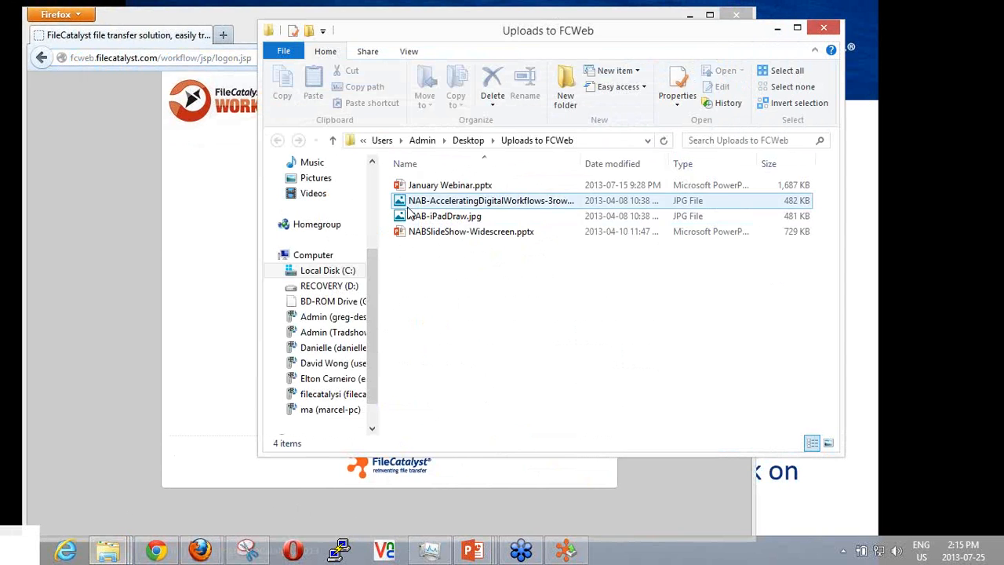
left_click(418, 218)
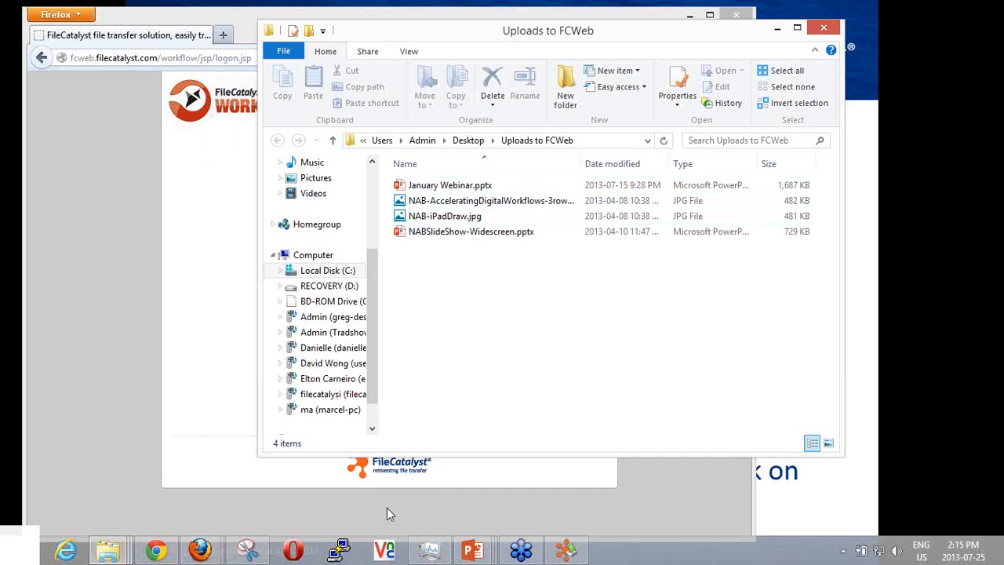
Return to the HotFolder Control Panel and execute the uploads to Workflow task in the scheduler.
left_click(568, 551)
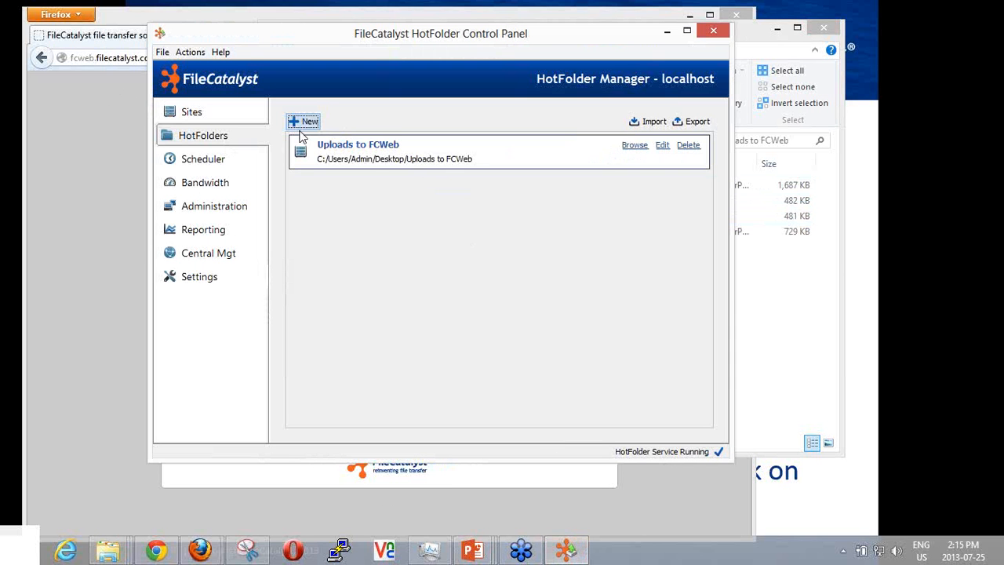
left_click(196, 163)
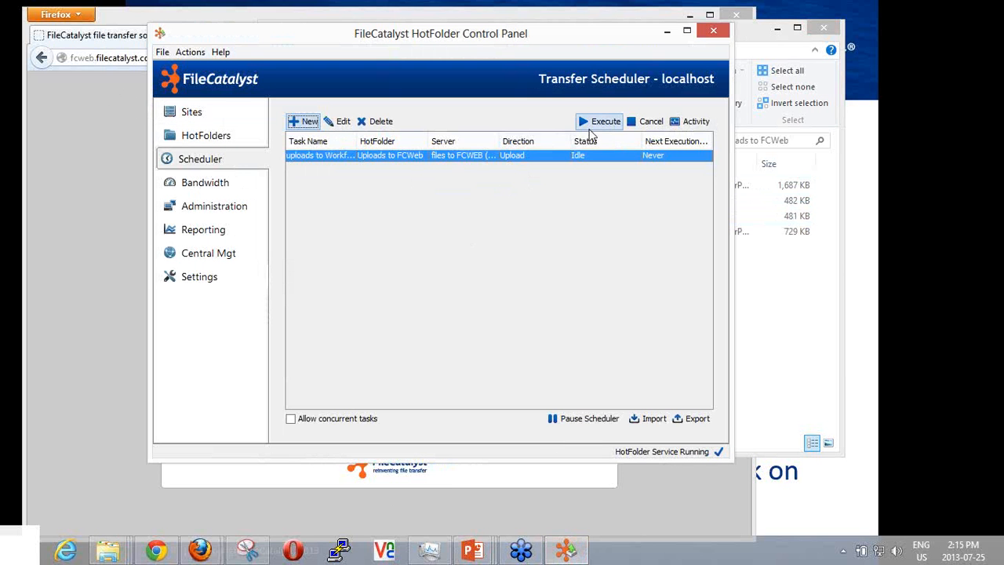
left_click(592, 123)
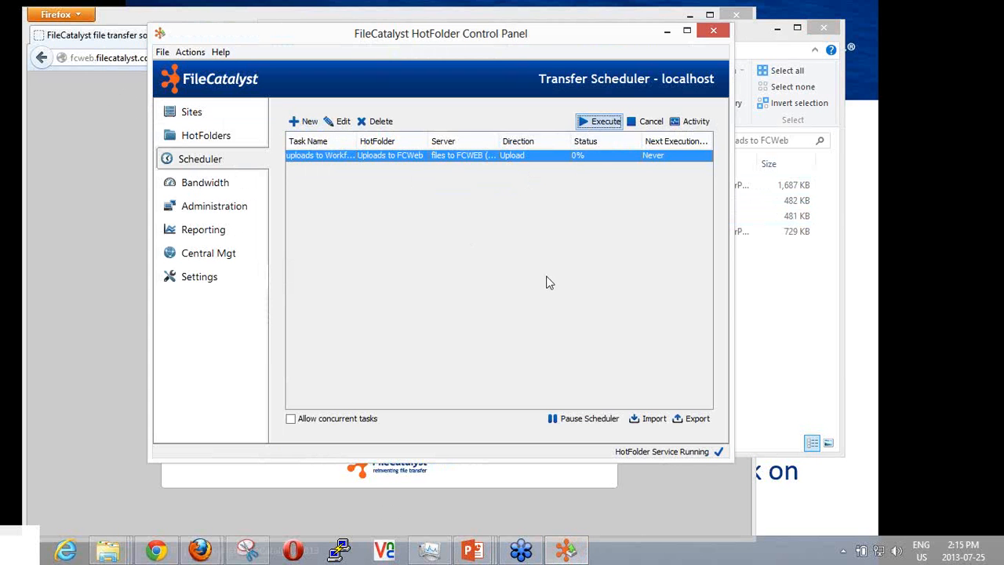
Open the activity view of the uploads to Workflow task and examine its log entries for job creation and finalization.
left_click(698, 123)
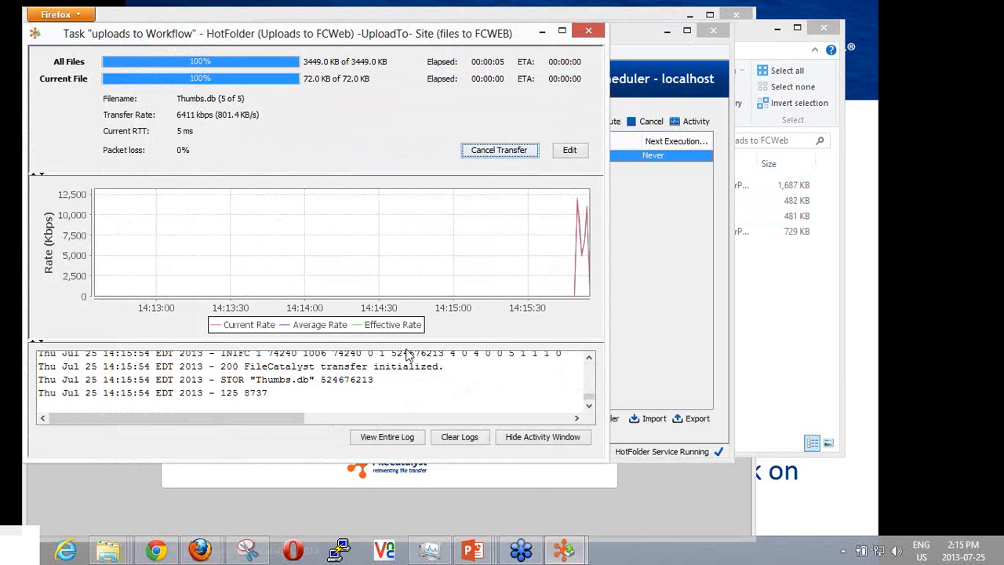
scroll(366, 380, "up", 3)
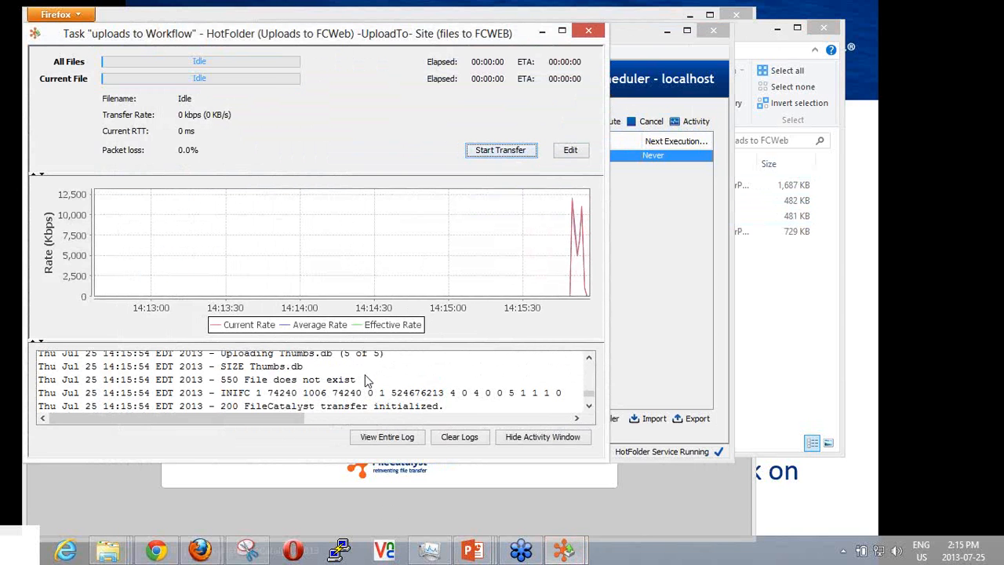
scroll(366, 381, "up", 10)
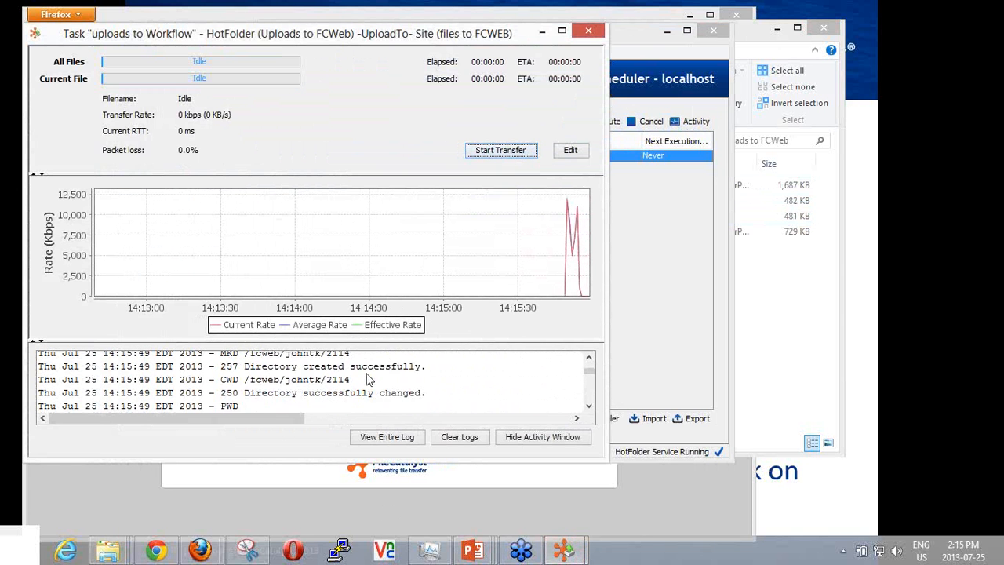
scroll(366, 379, "up", 5)
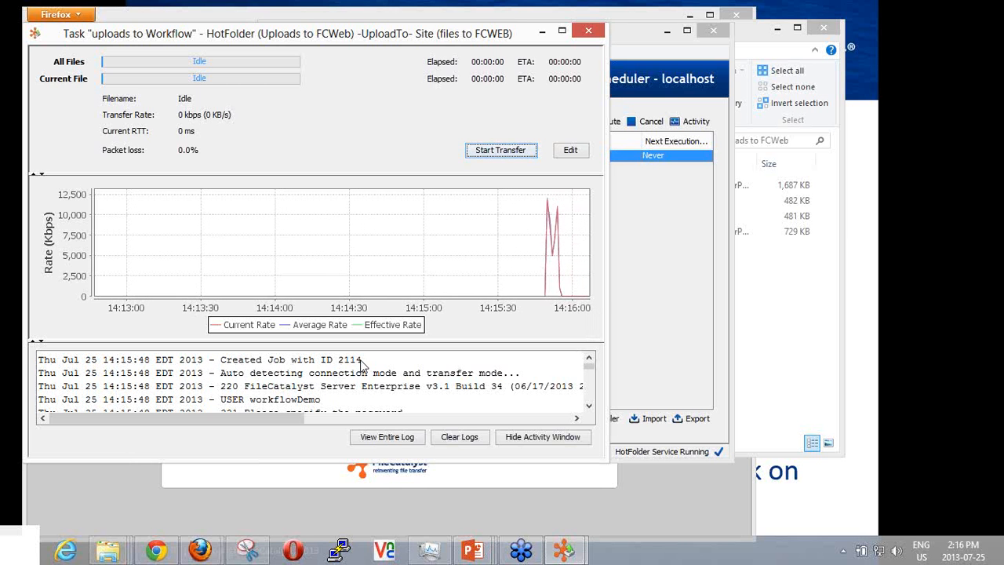
left_click_drag(362, 362, 221, 365)
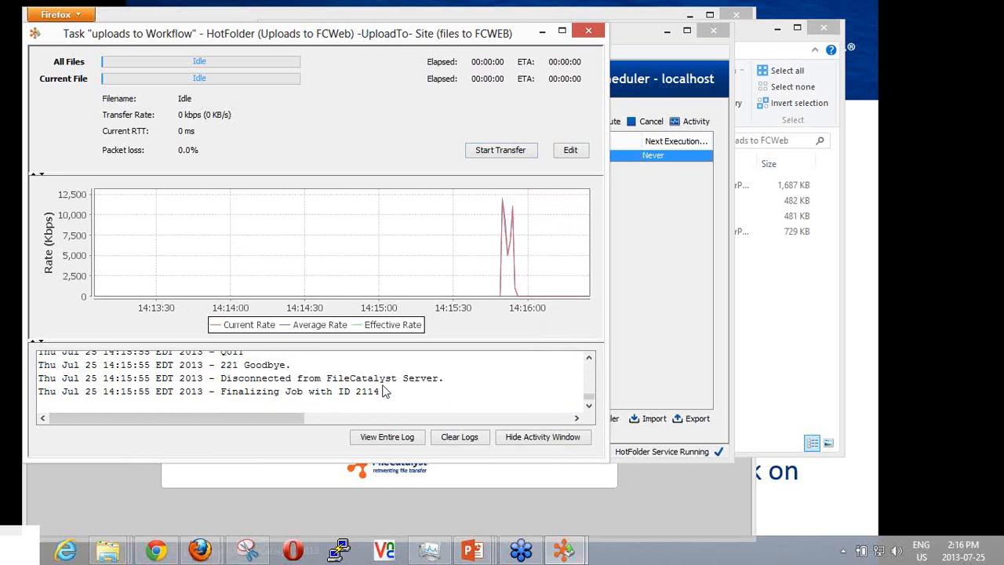
left_click_drag(381, 392, 230, 396)
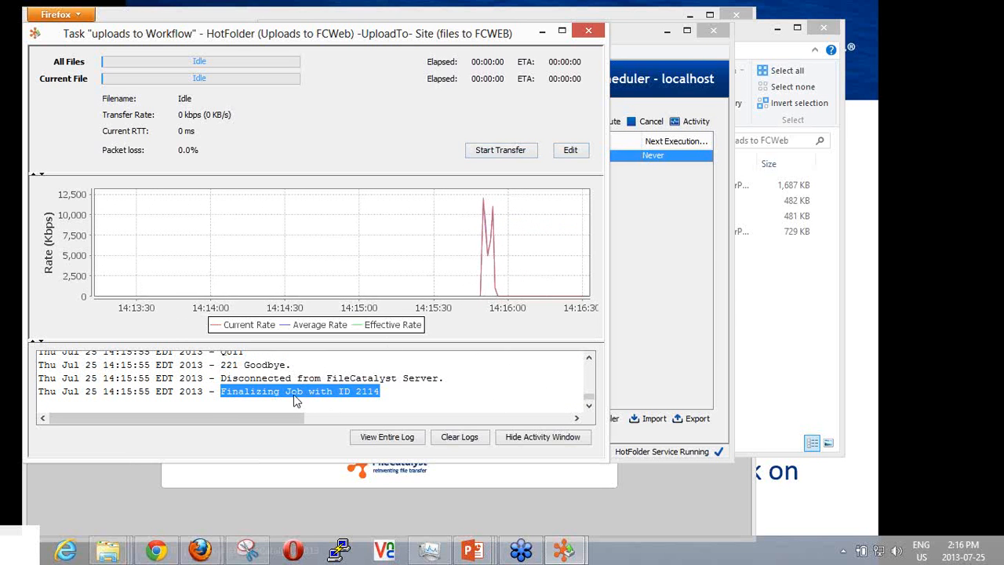
Switch to the FileCatalyst Workflow site in Firefox, log on to administration and open the newest job's information.
mouse_move(200, 552)
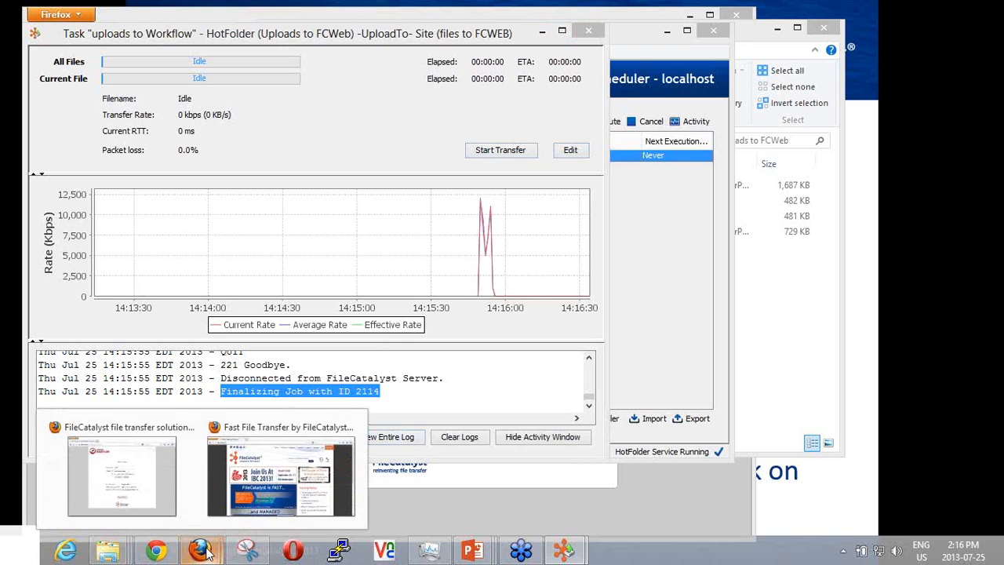
left_click(142, 499)
left_click(368, 281)
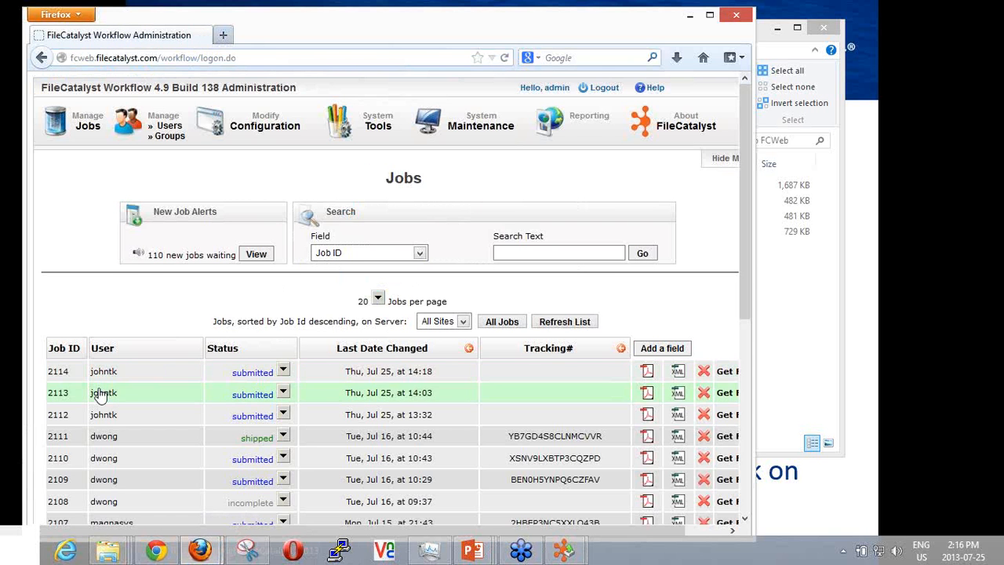
left_click(57, 374)
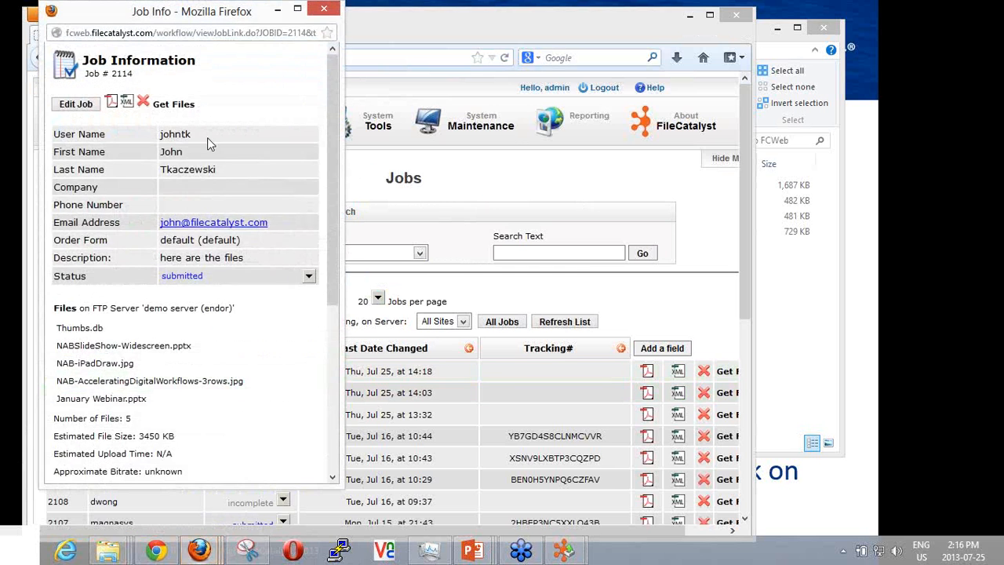
Examine the job's uploaded files, job history, FTP logs and description, and close the job information window.
scroll(251, 263, "down", 4)
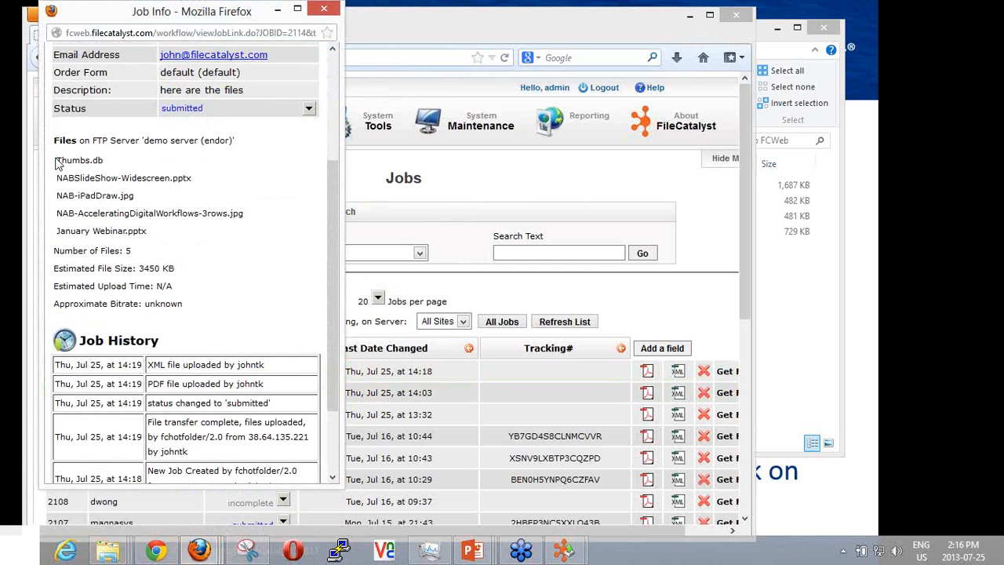
left_click_drag(57, 163, 107, 171)
scroll(128, 228, "down", 2)
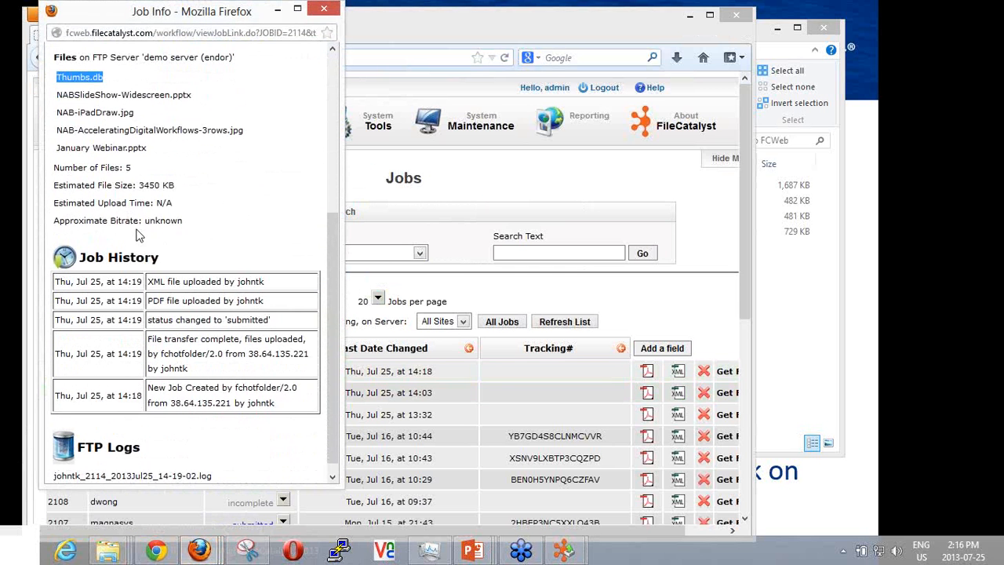
left_click_drag(152, 281, 205, 342)
left_click(173, 343)
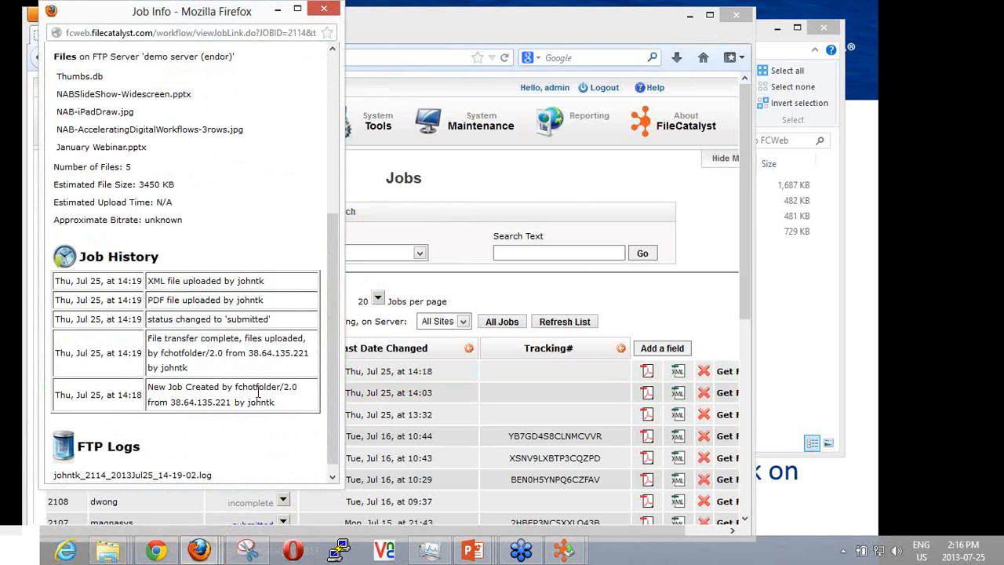
scroll(213, 357, "down", 1)
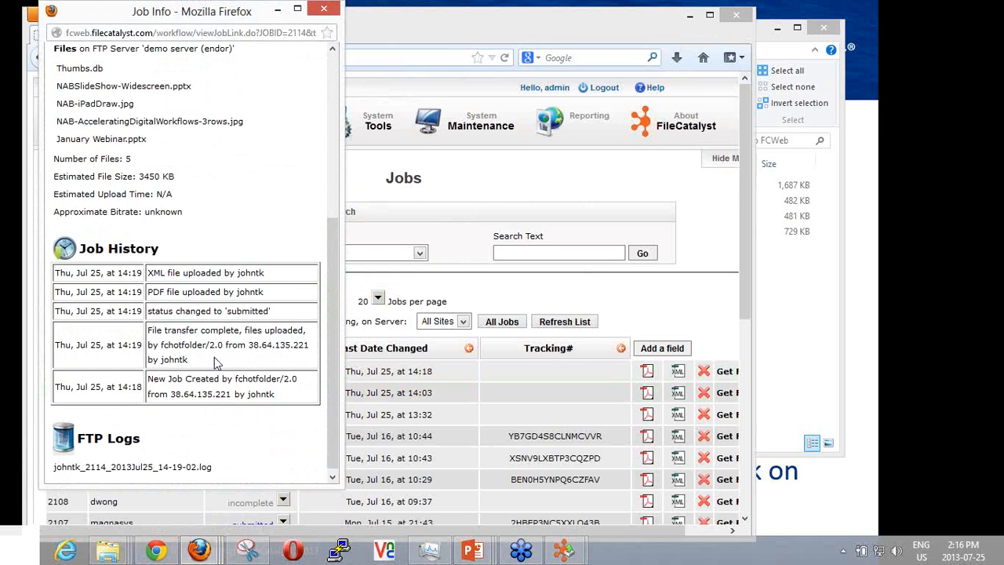
scroll(197, 328, "up", 5)
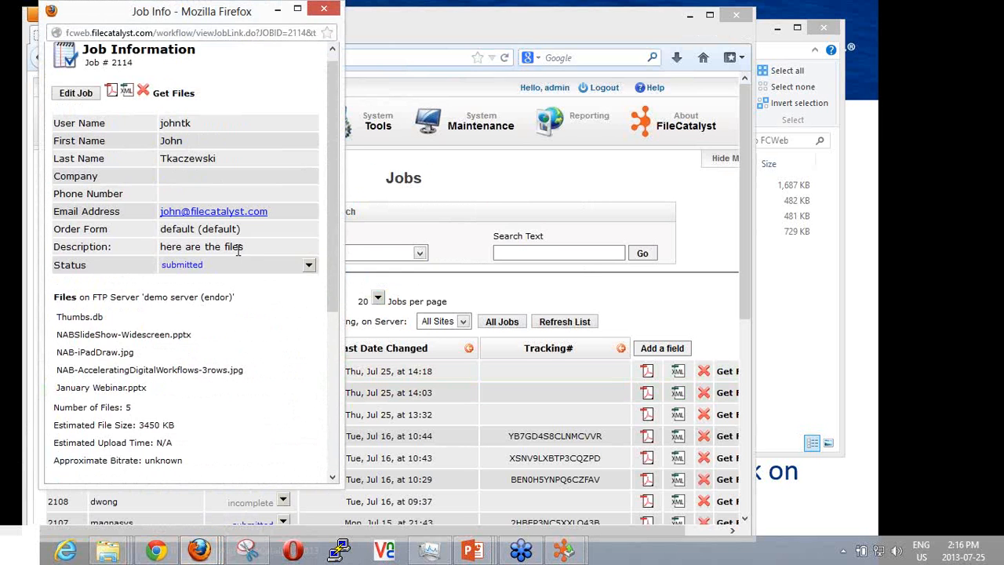
left_click(326, 8)
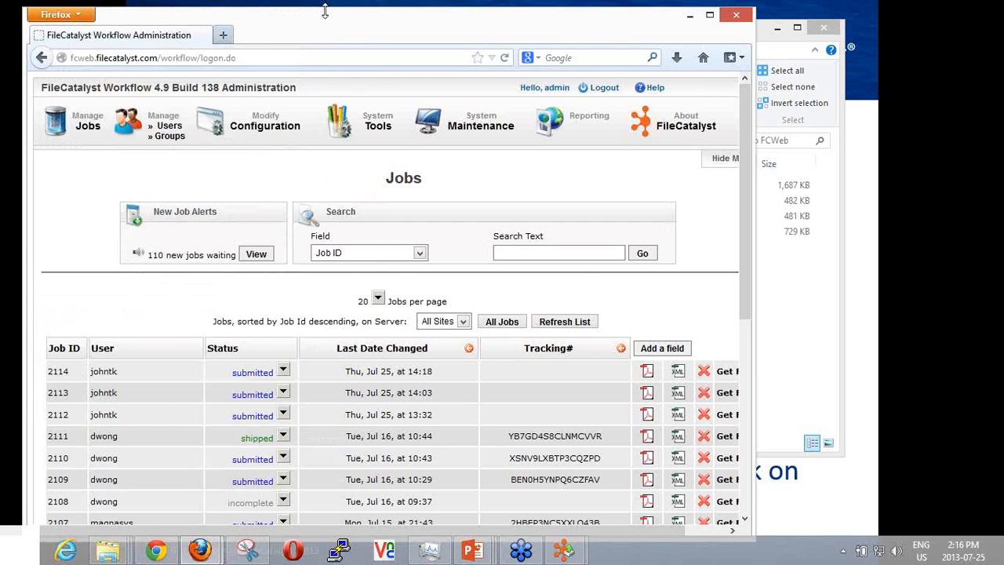